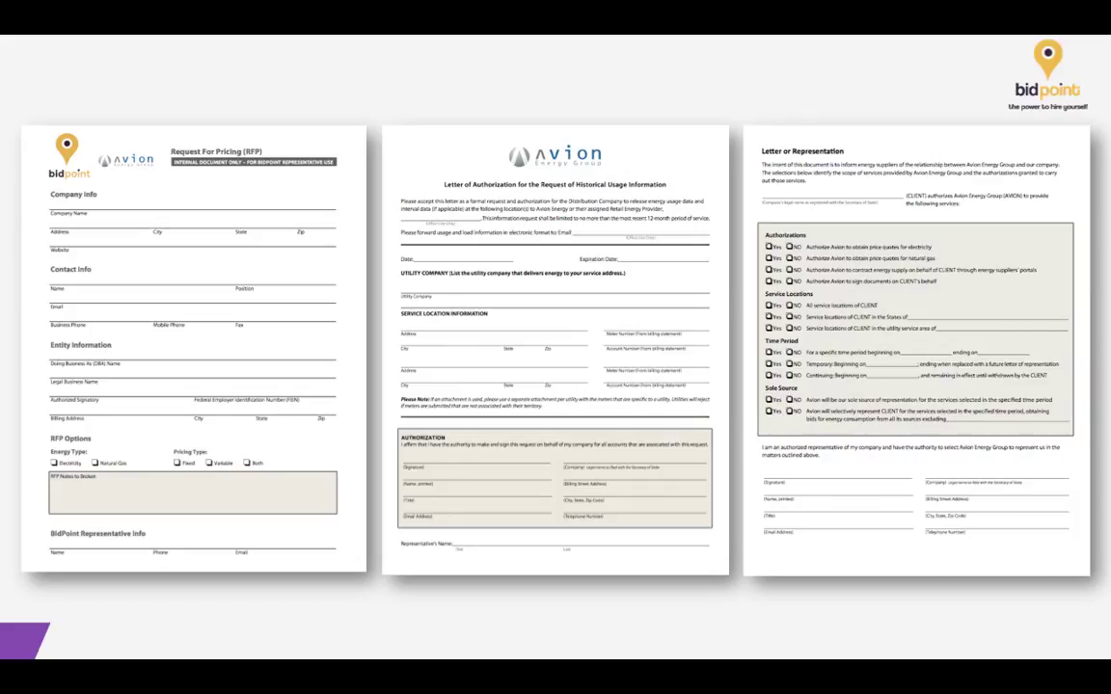
Step: Exit the PowerPoint slideshow and bring the Request For Pricing PDF to the front
key("Escape")
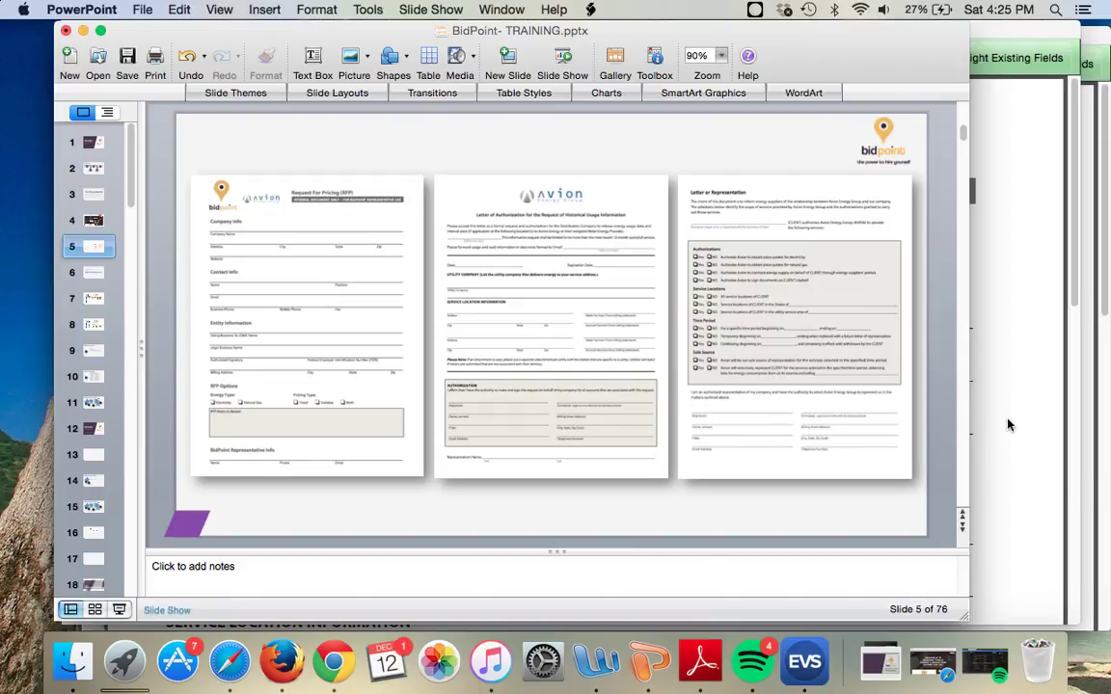
left_click(1008, 424)
left_click_drag(903, 34, 878, 34)
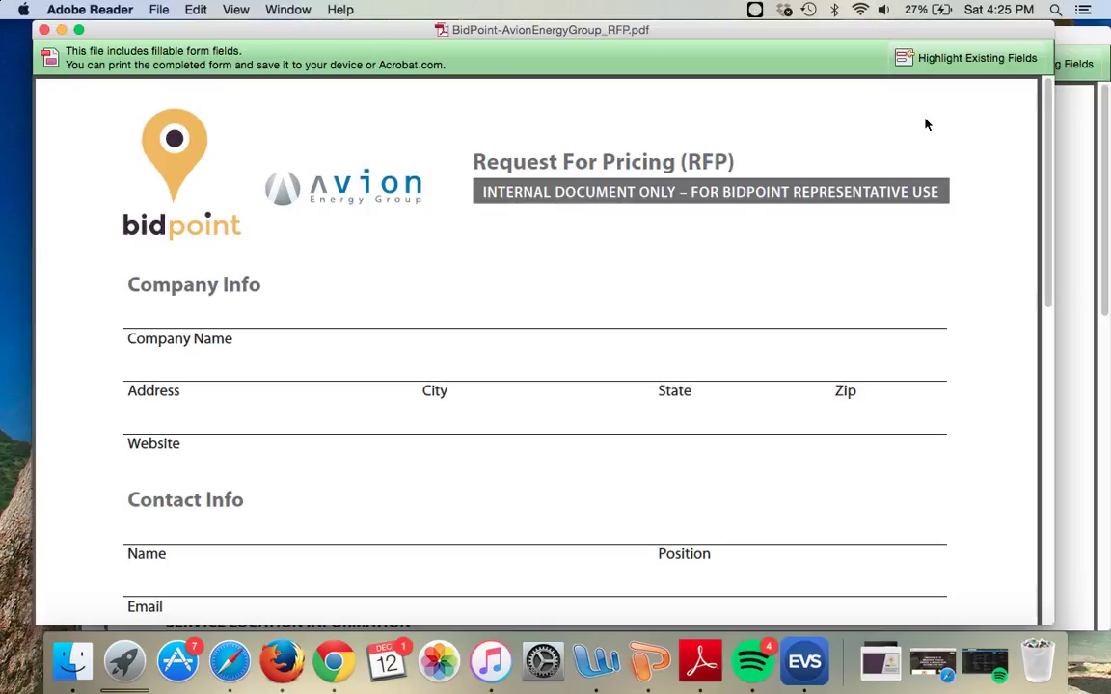
left_click(949, 59)
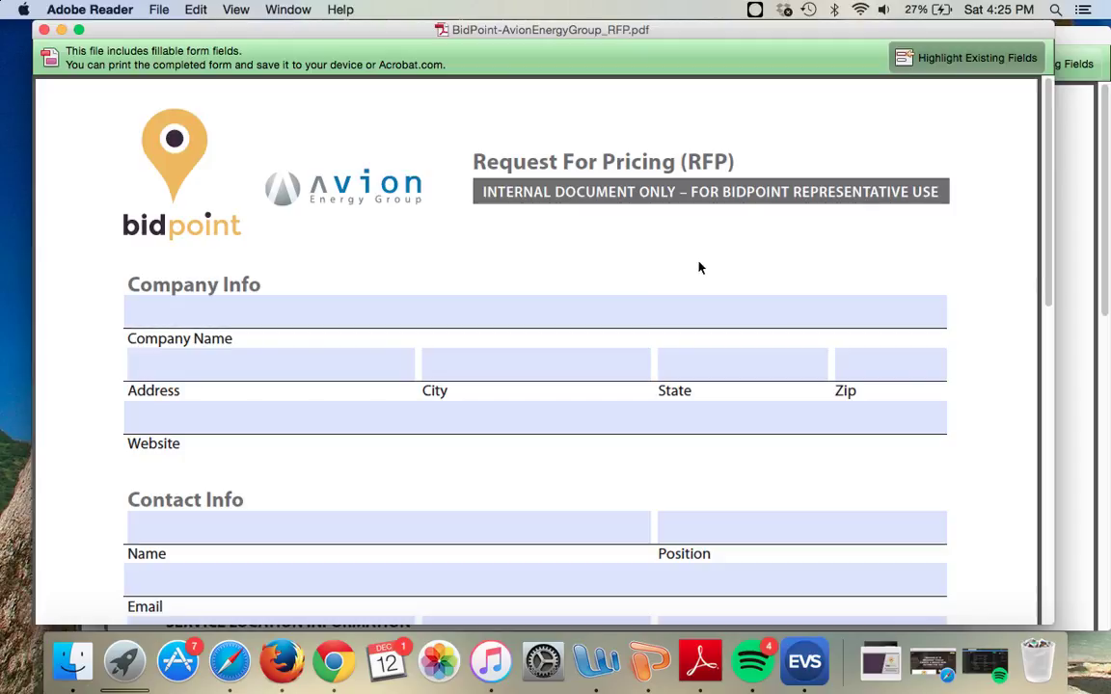
left_click(945, 59)
left_click(477, 307)
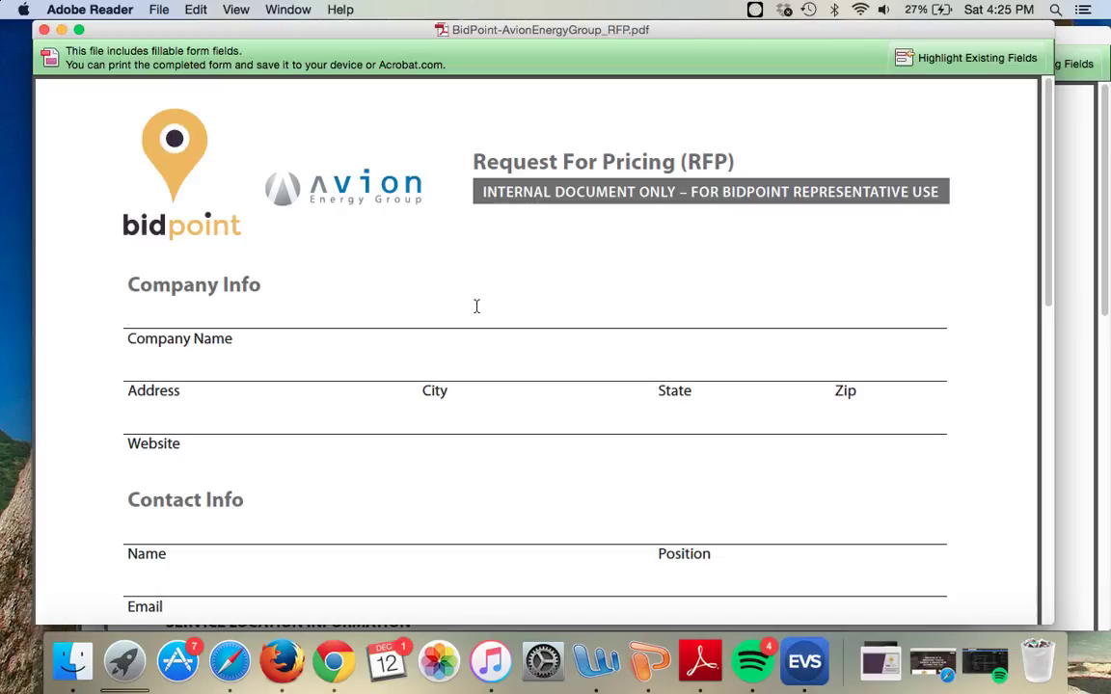
Step: Enter company name 'Dans Taco Palace' and its street address, with form field highlighting on
type("Dans Taca")
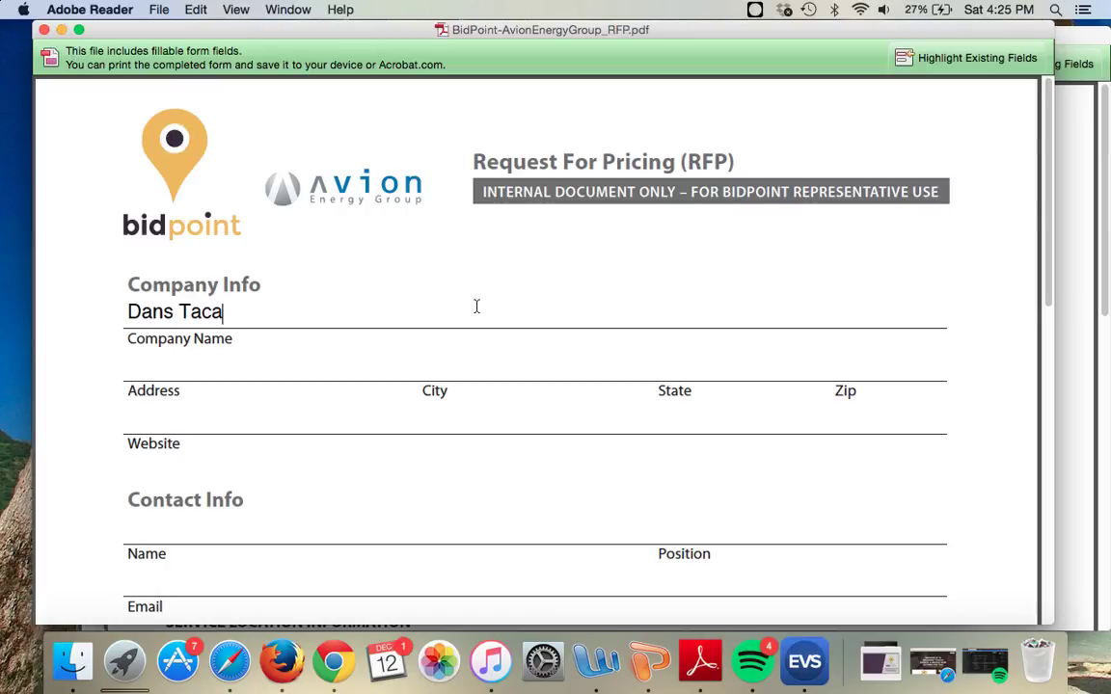
key("BackSpace")
type("o Palace")
key("Tab")
type("6")
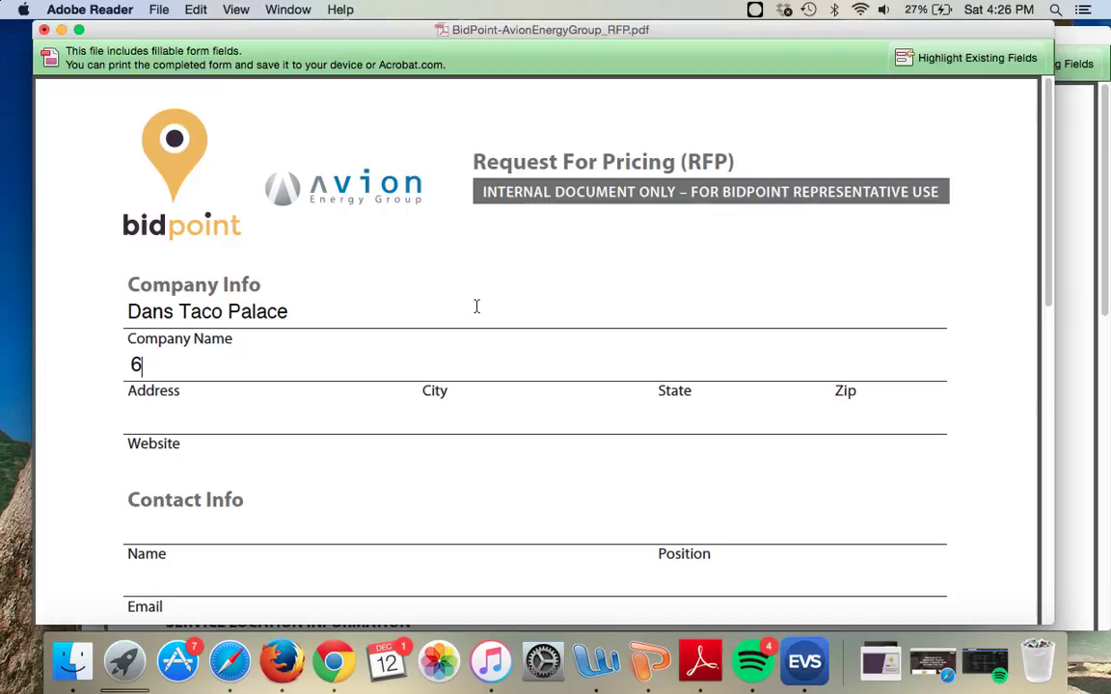
type("5488")
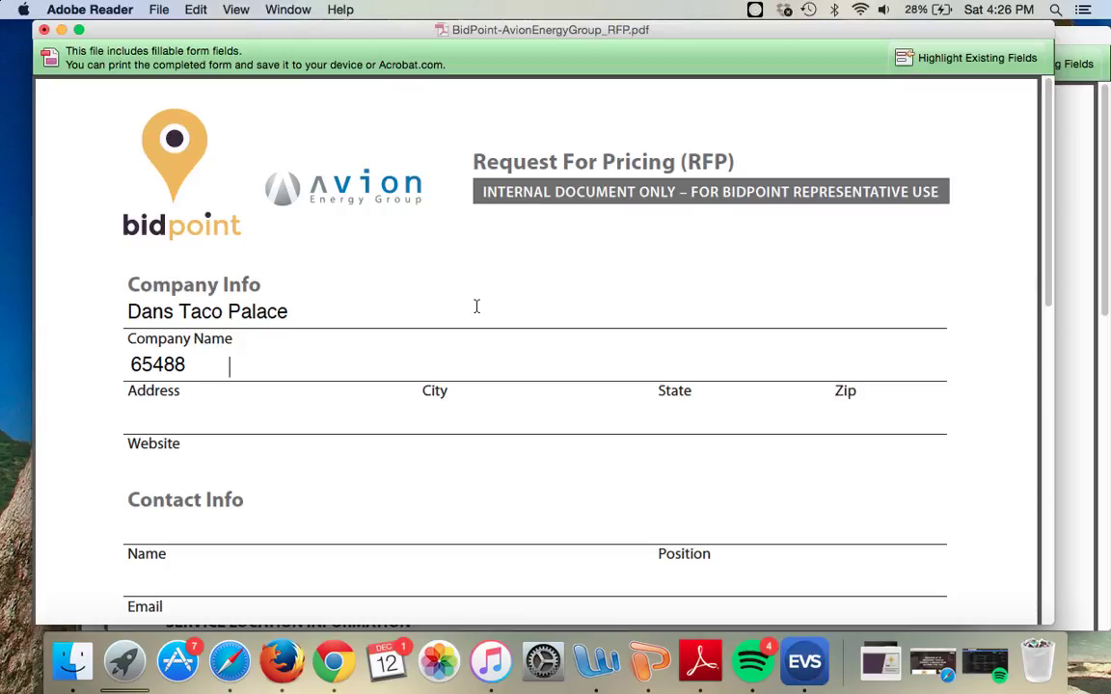
left_click(955, 62)
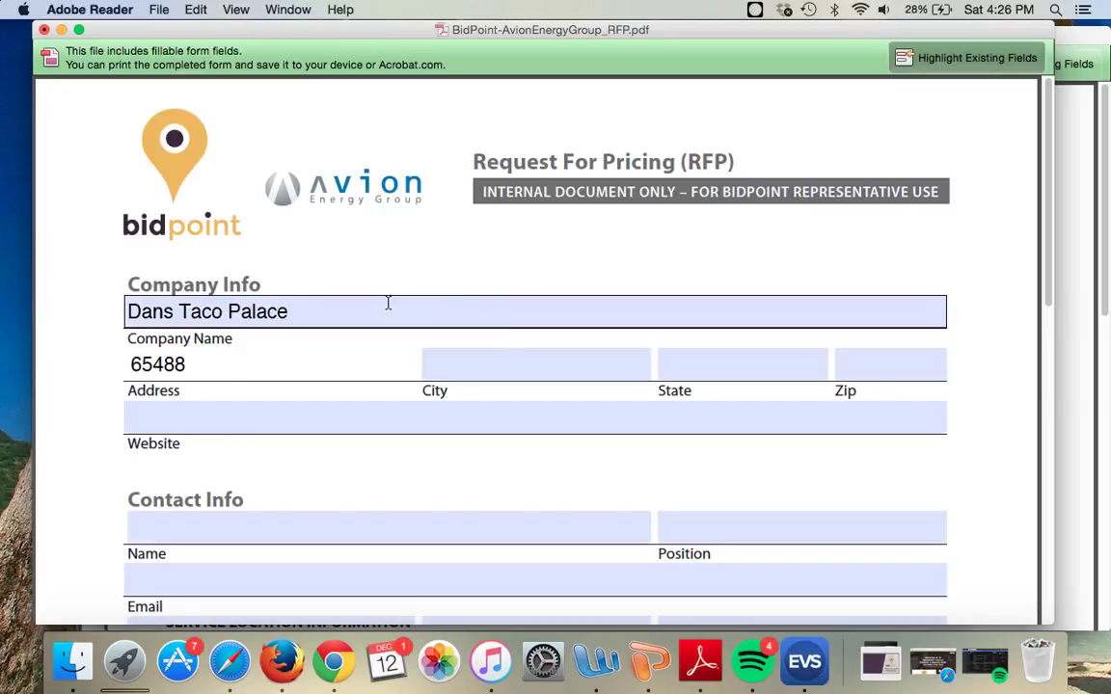
Step: Fill in the city, state and zip code, plus website tacopalace.com
key("Tab")
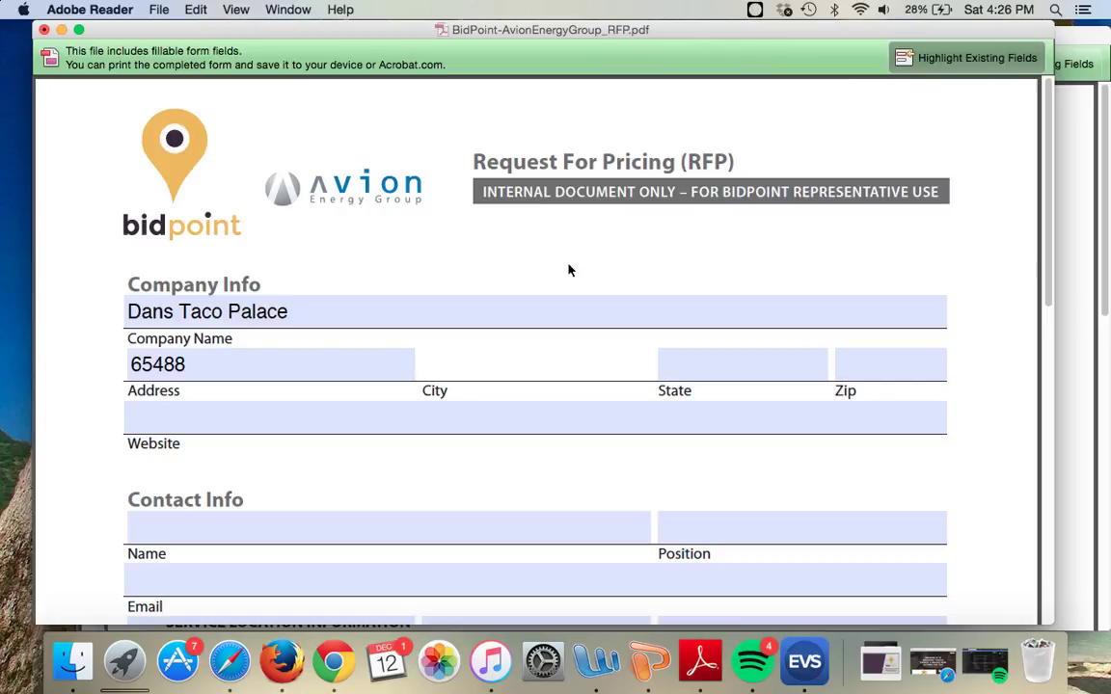
type("Columbus")
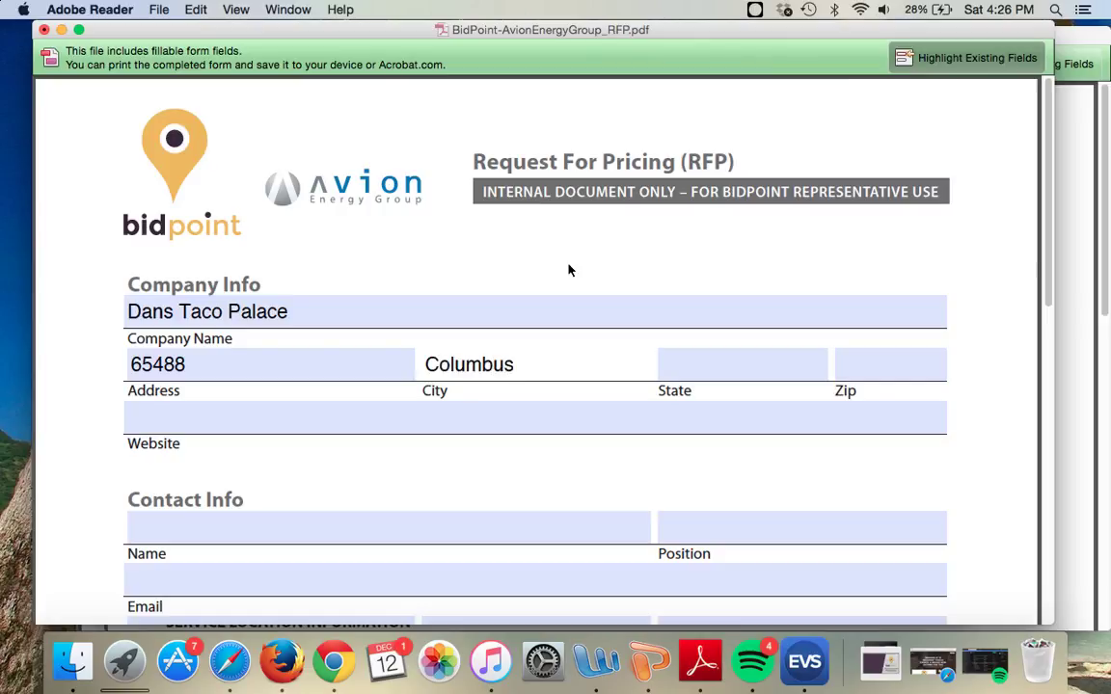
key("Tab")
type("oh")
key("Tab")
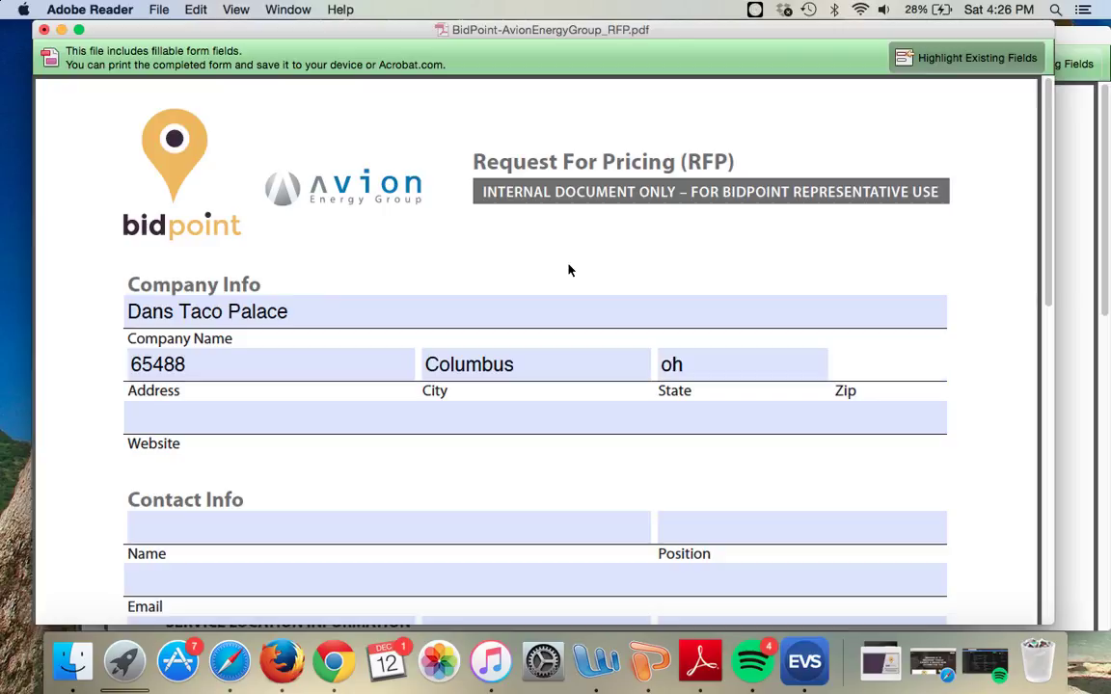
type("43588")
key("Tab")
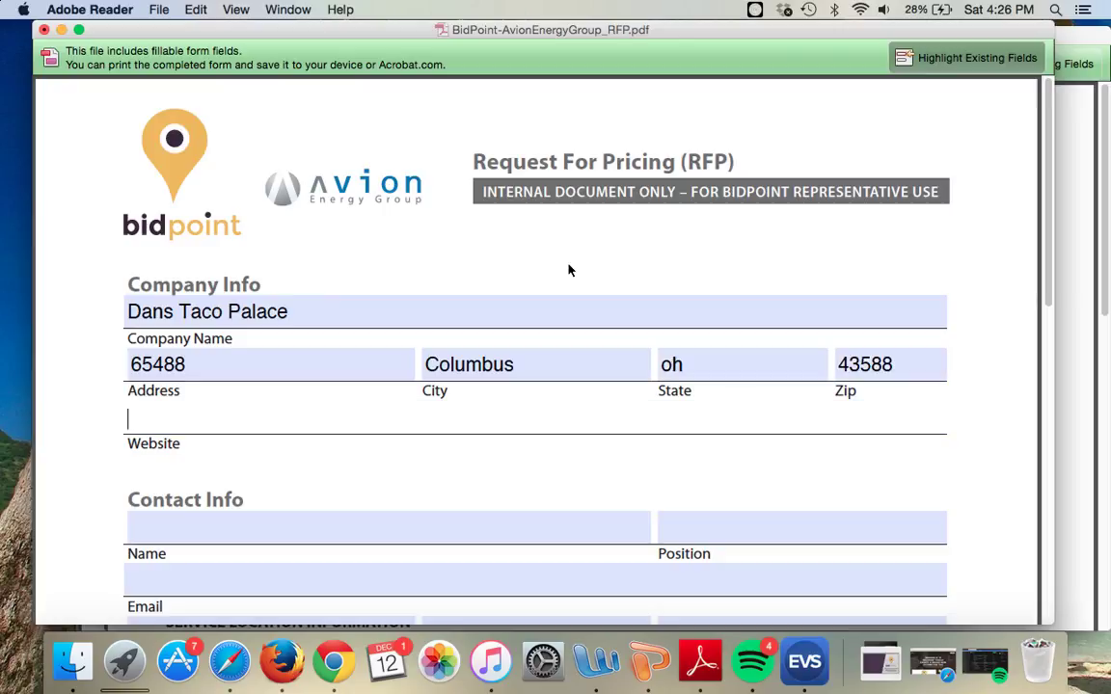
type("tacopalace.com")
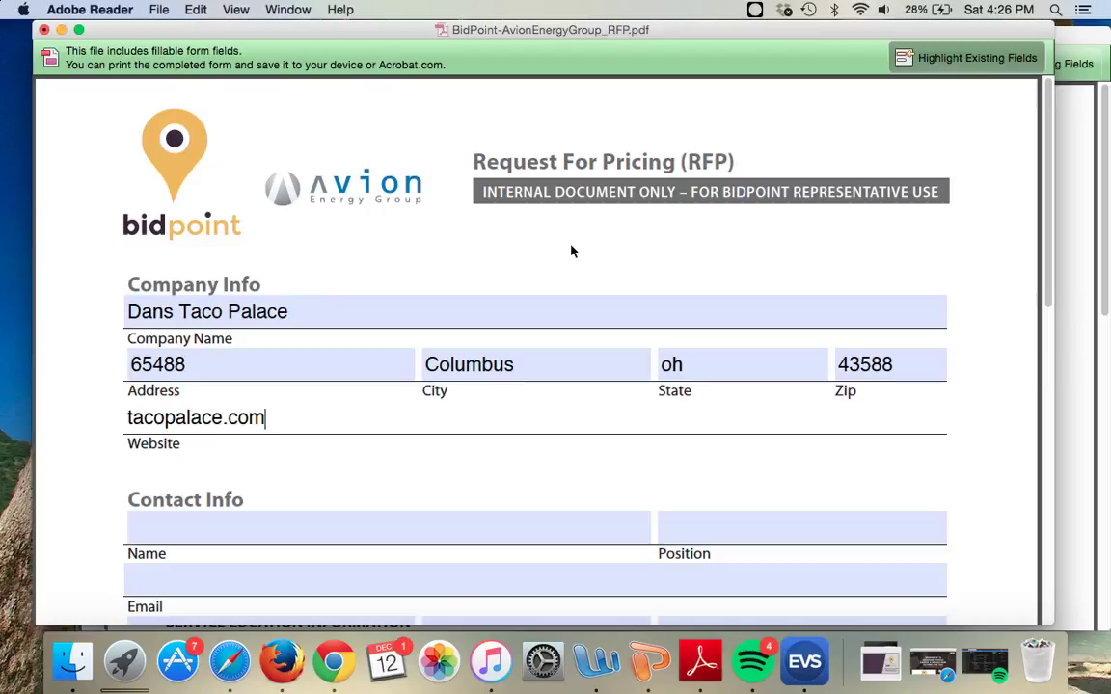
scroll(568, 250, "down", 2)
scroll(506, 229, "down", 1)
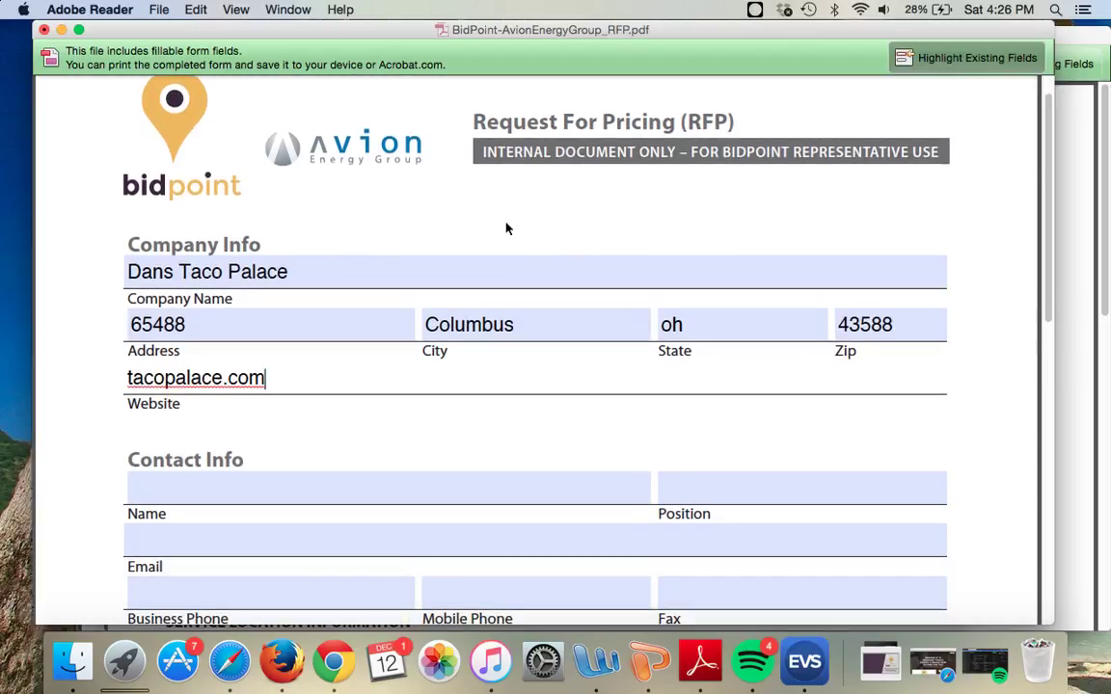
scroll(398, 195, "down", 2)
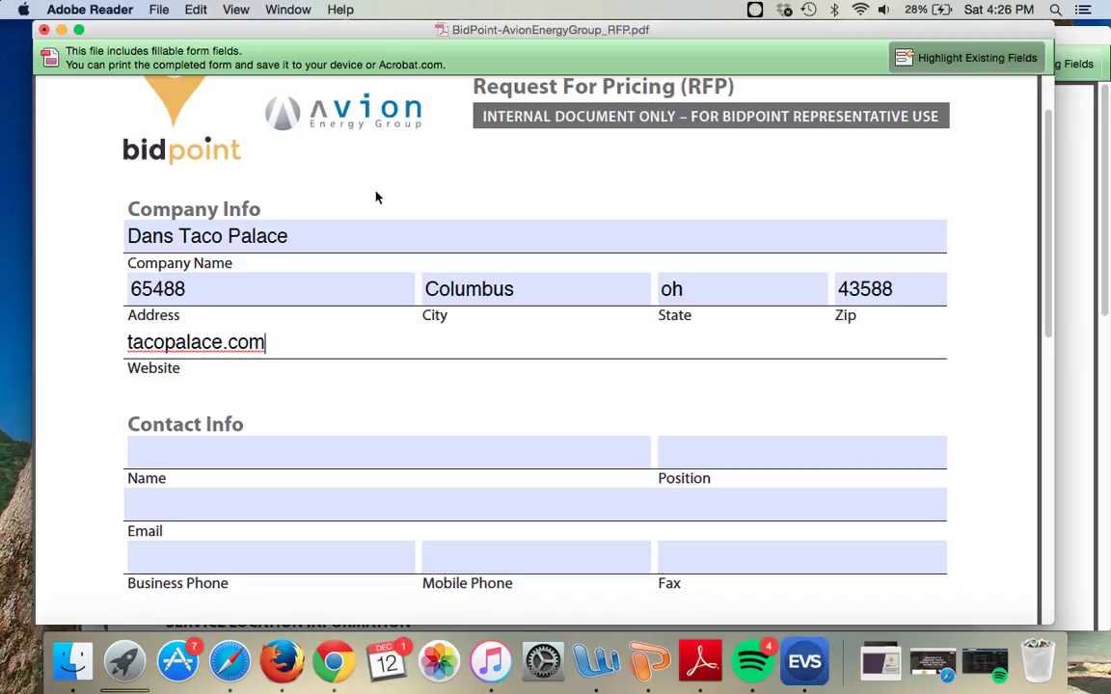
scroll(312, 357, "down", 3)
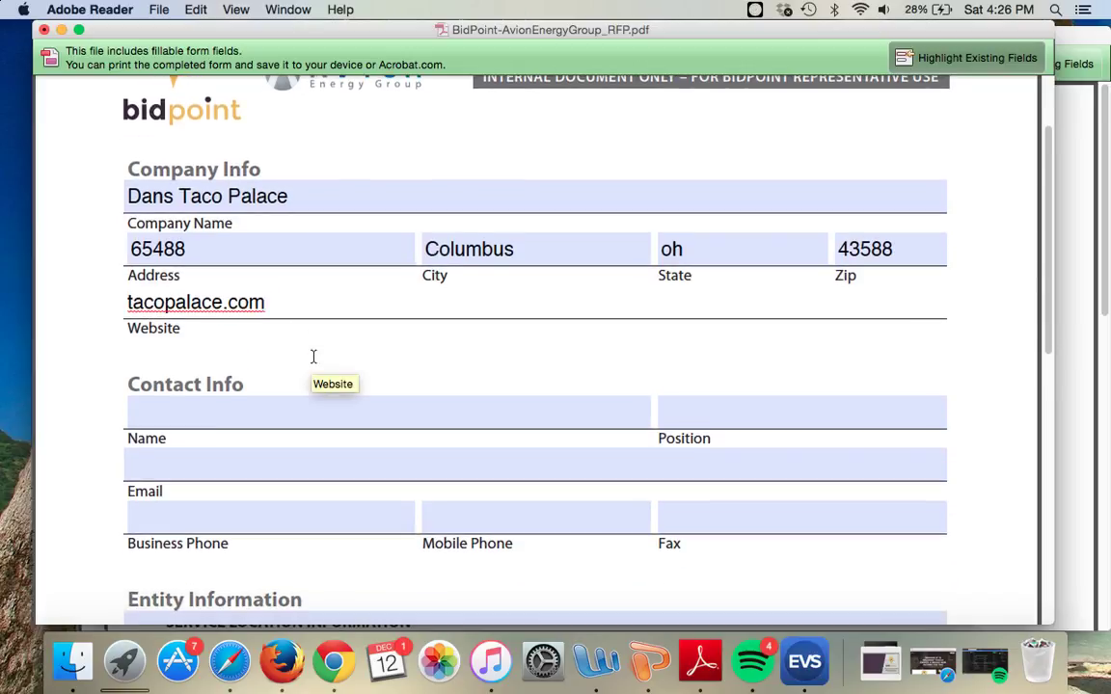
Step: Enter the contact's full name, position CEO and the contact's e-mail address in Contact Info
left_click(269, 416)
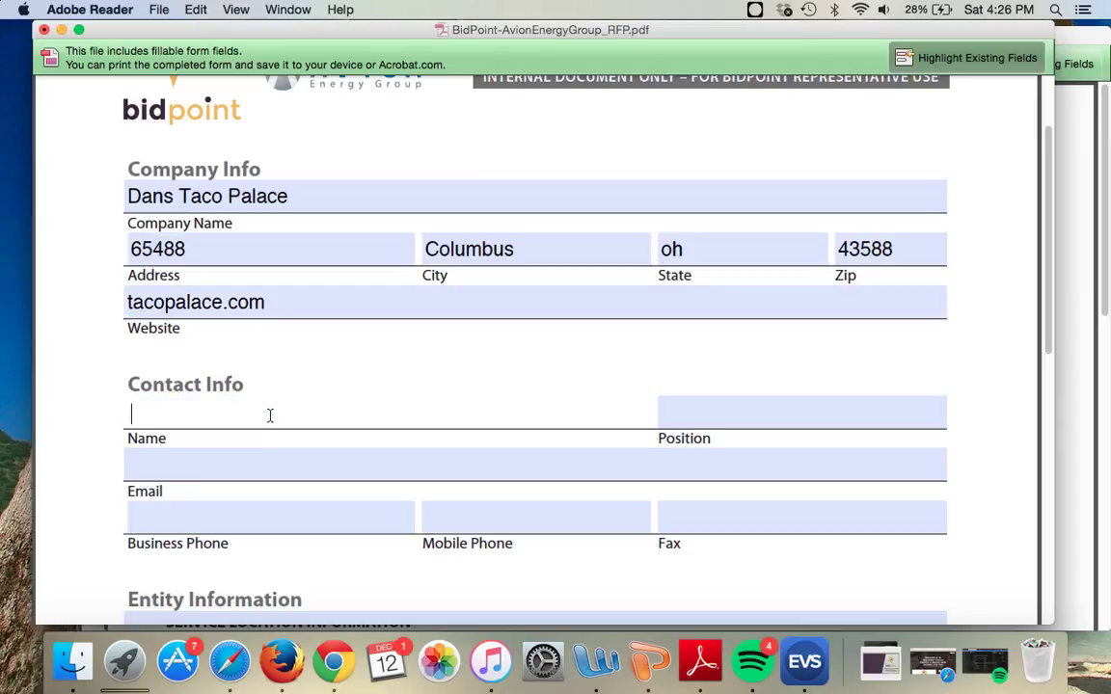
key("Tab")
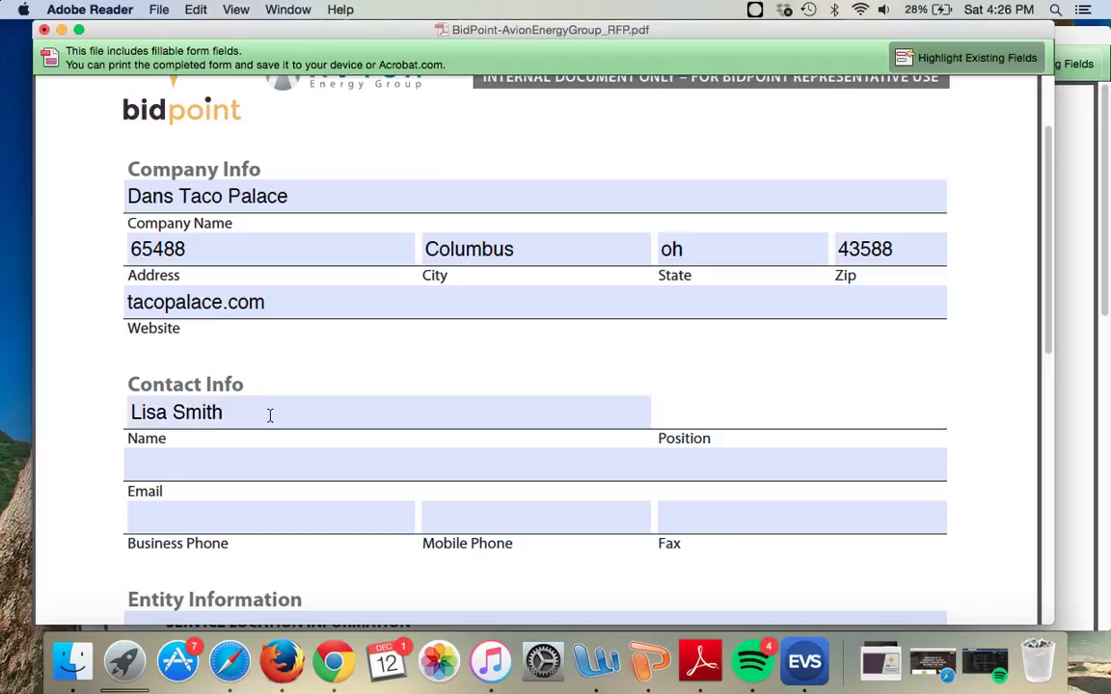
type("CEO")
key("Tab")
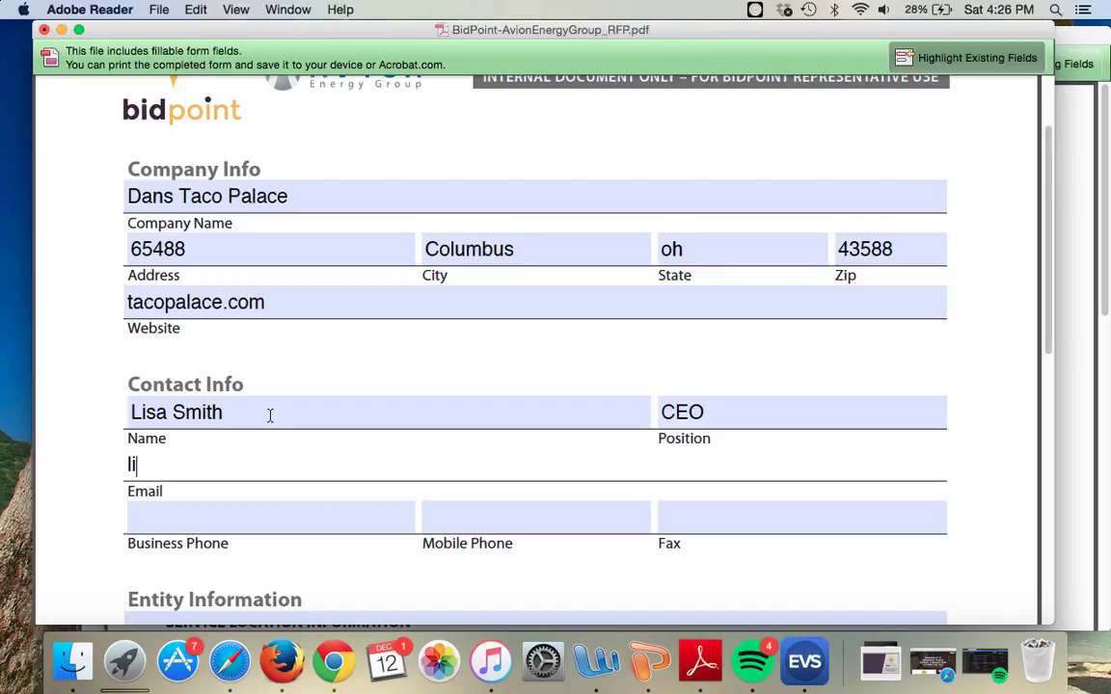
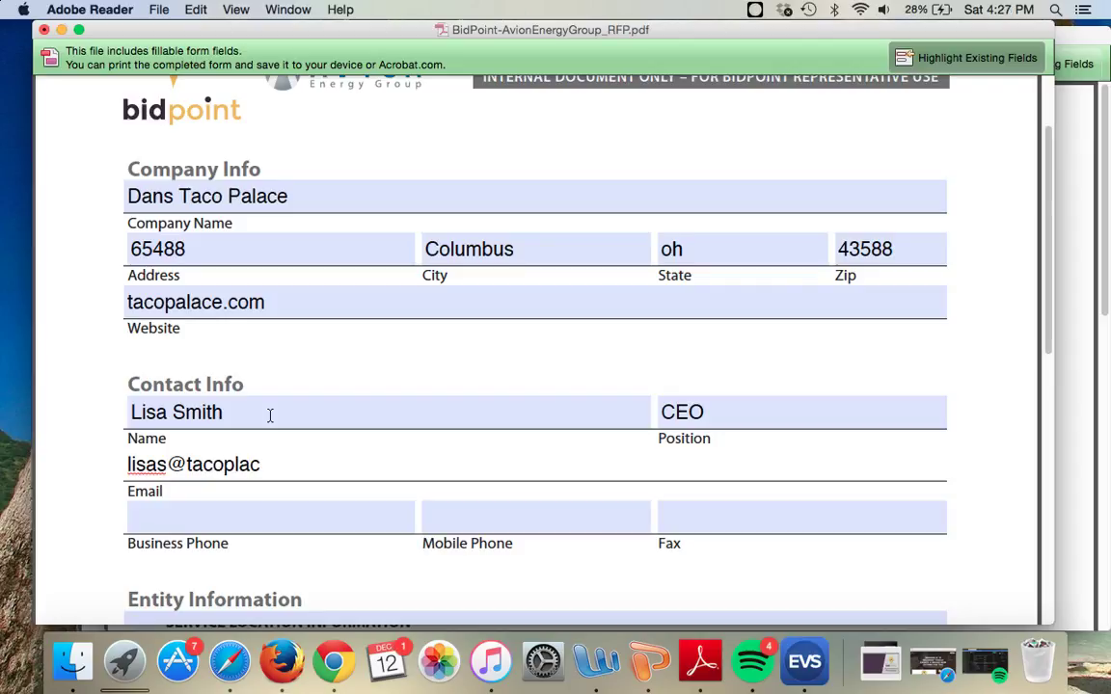
scroll(599, 343, "down", 1)
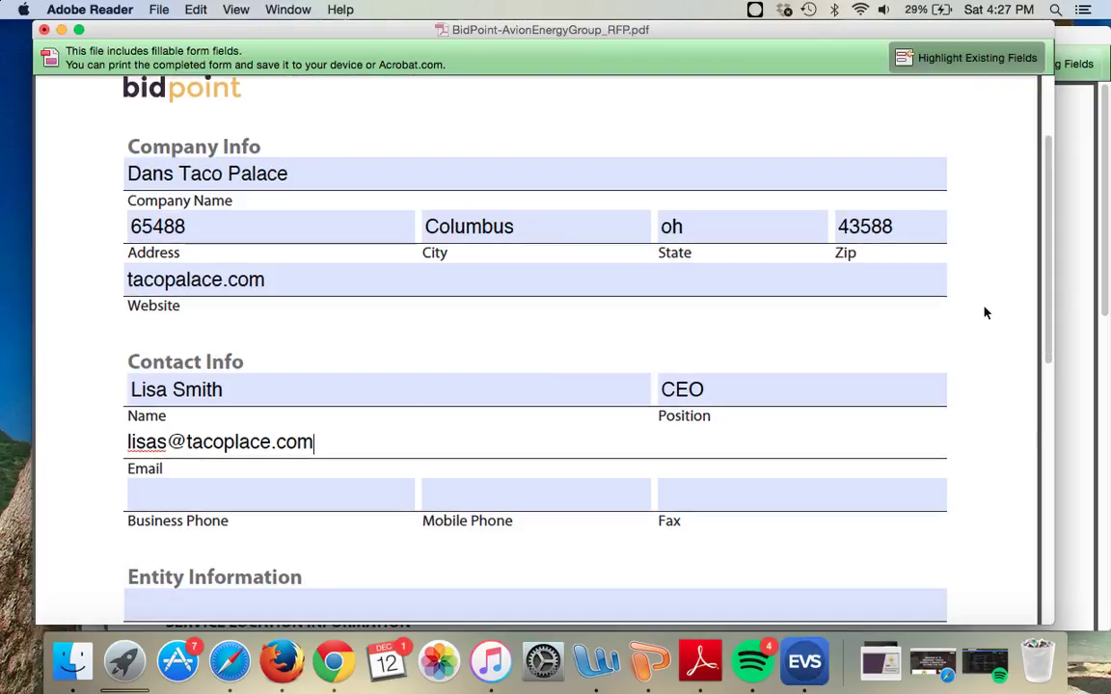
scroll(951, 333, "down", 1)
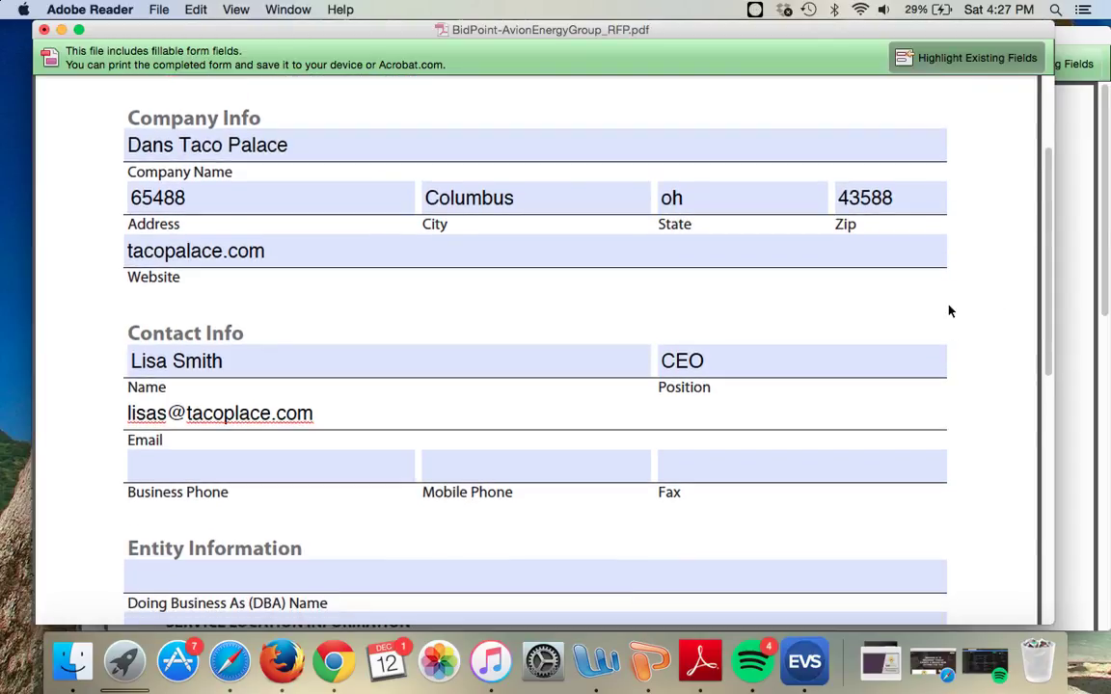
scroll(950, 311, "down", 8)
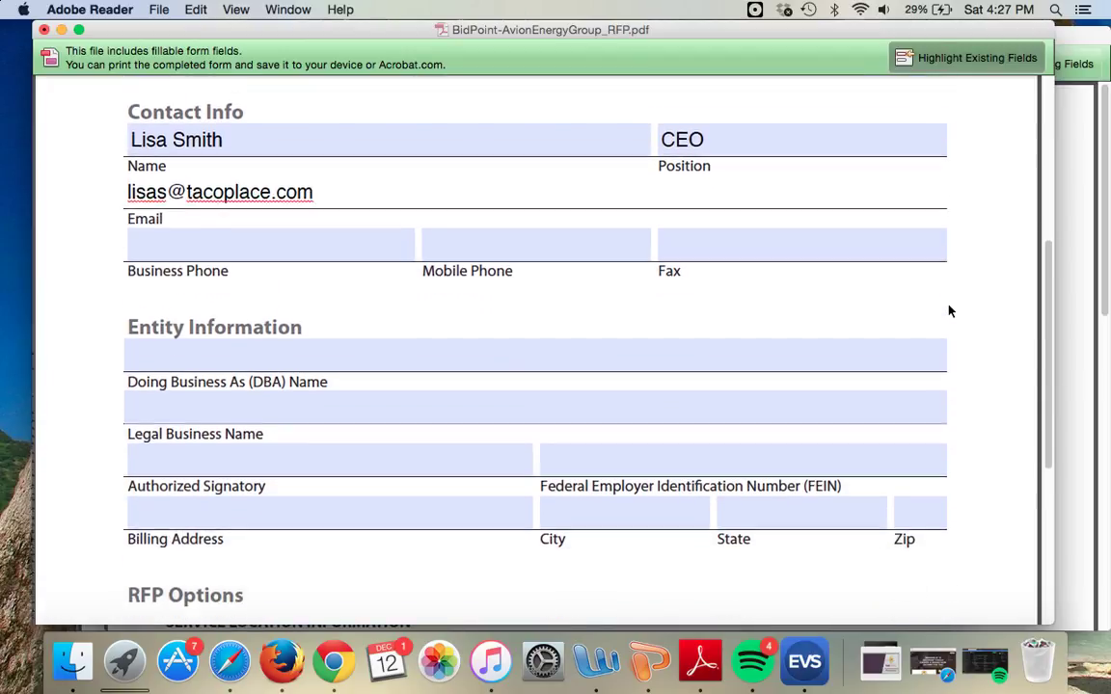
left_click(496, 327)
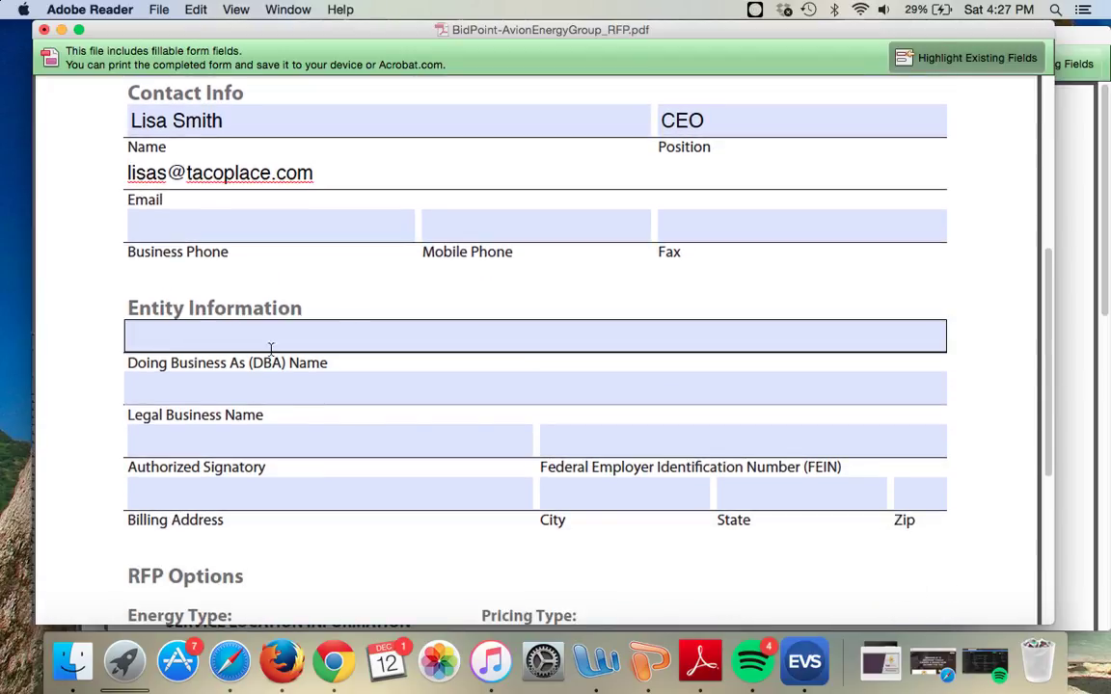
scroll(236, 332, "up", 6)
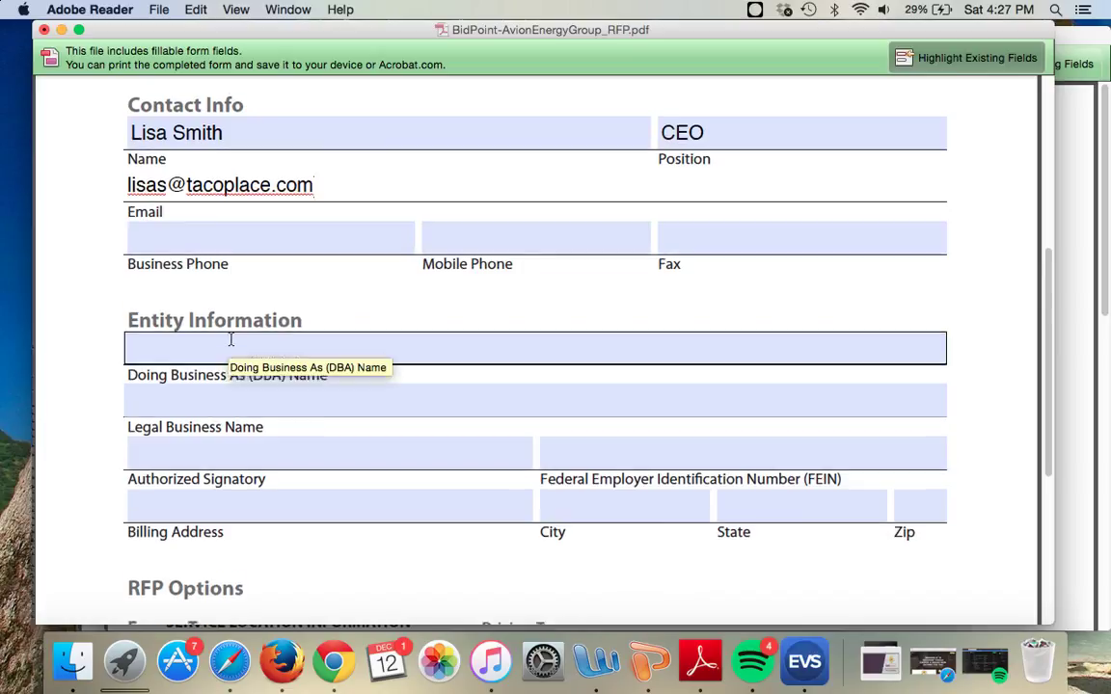
scroll(236, 443, "down", 3)
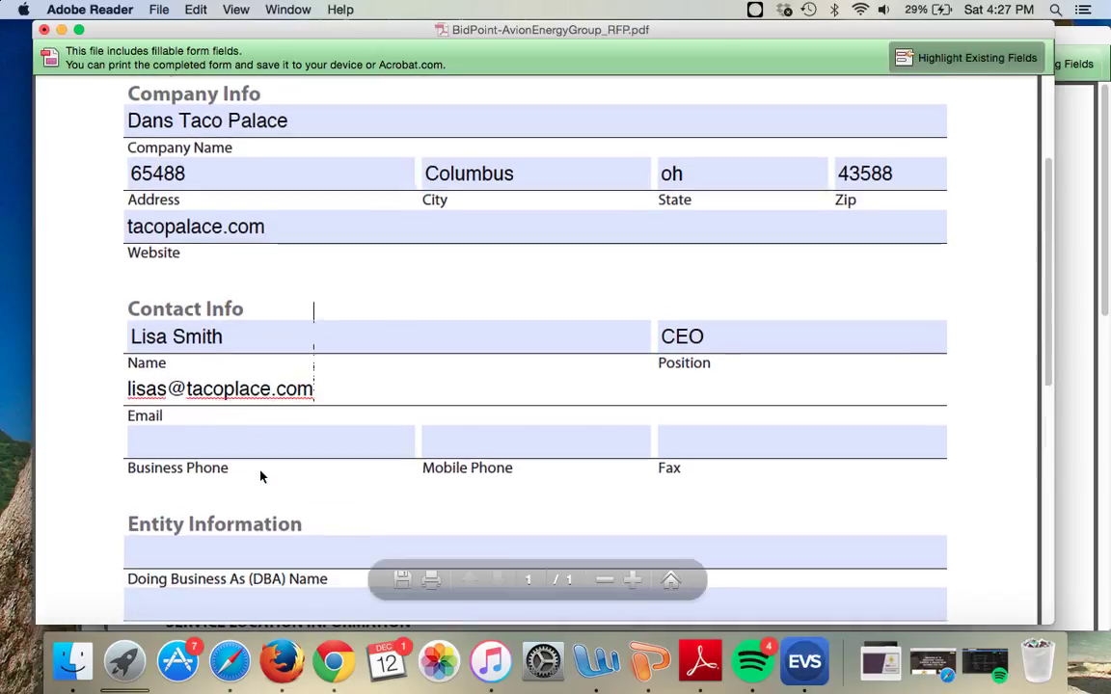
scroll(229, 492, "down", 3)
left_click(184, 486)
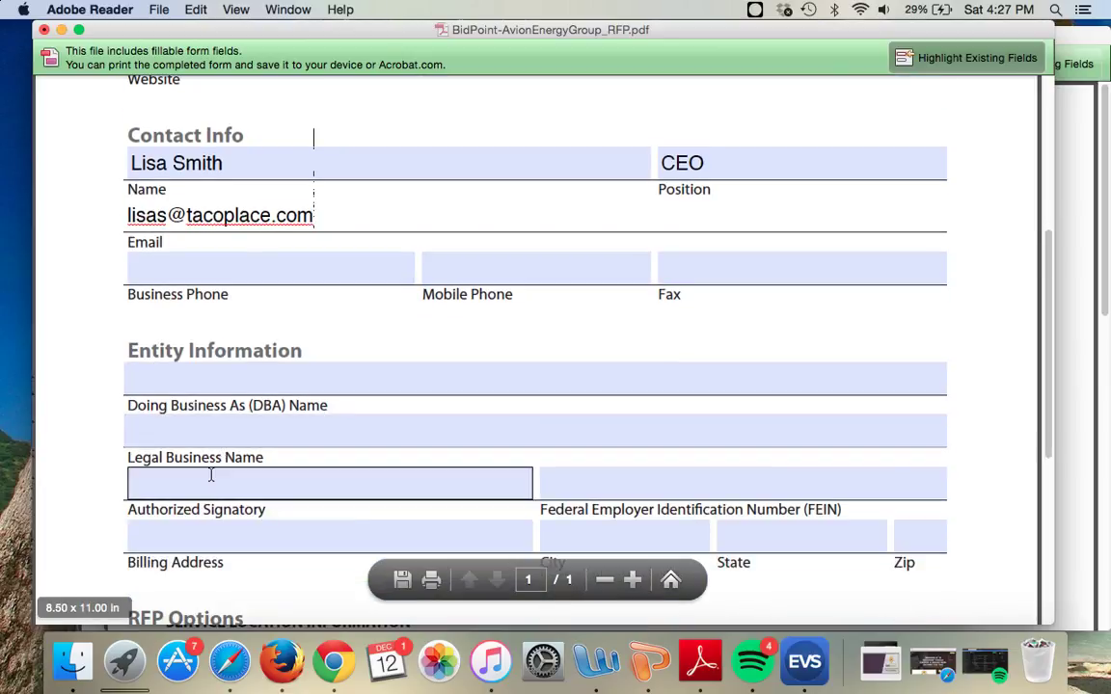
left_click(109, 466)
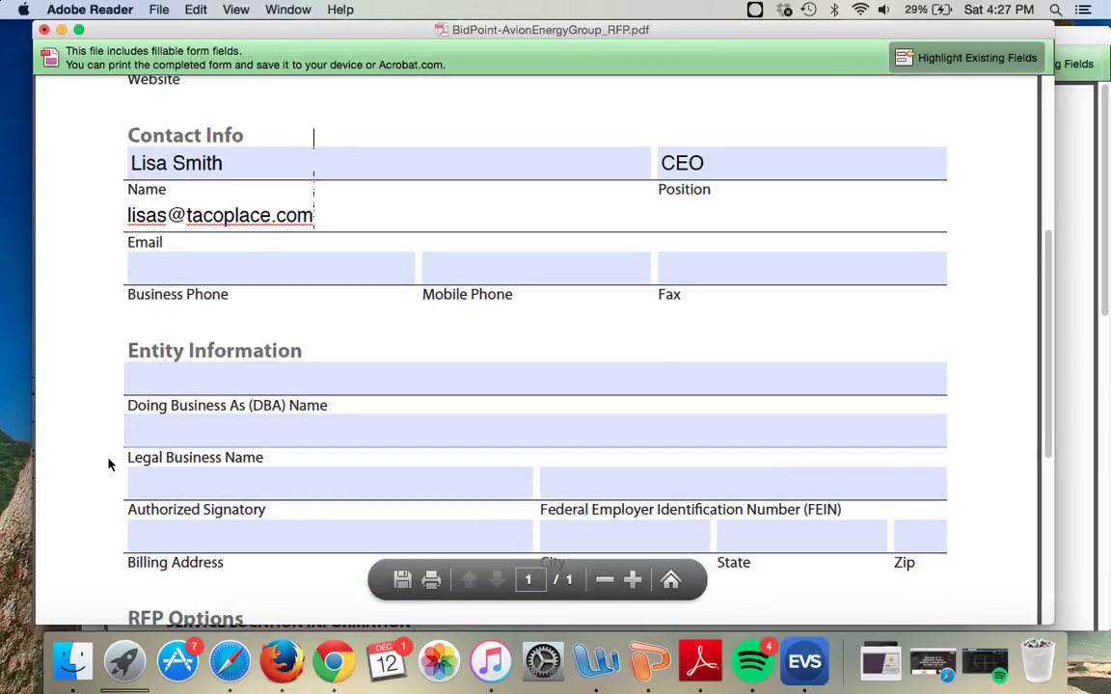
left_click(153, 486)
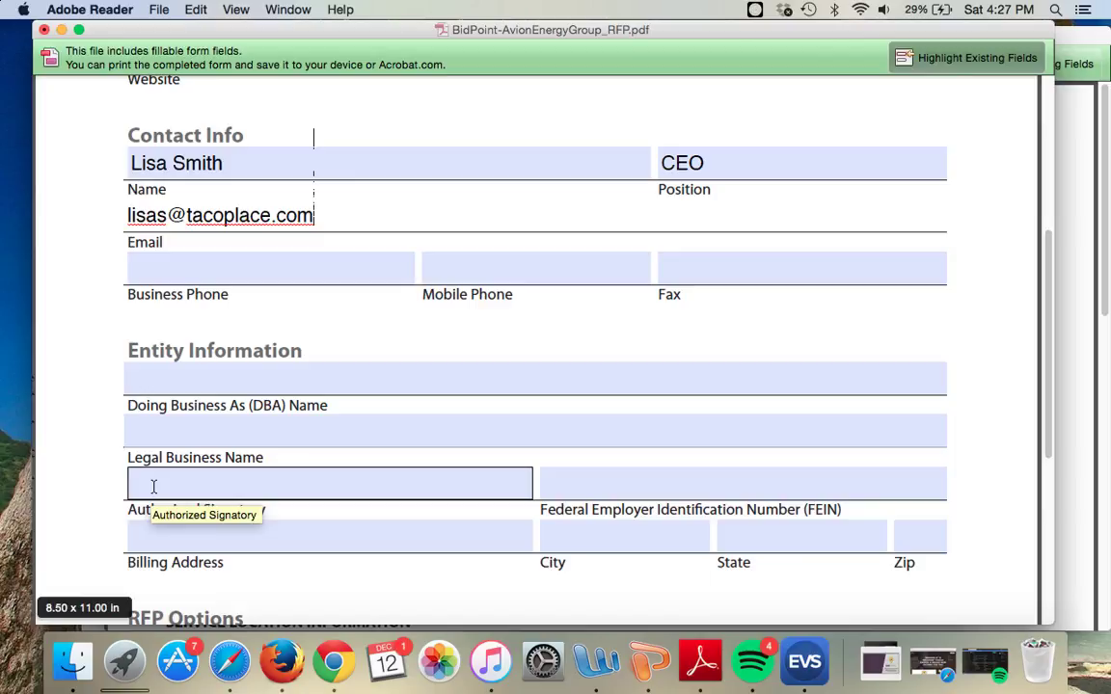
left_click(104, 460)
left_click(137, 474)
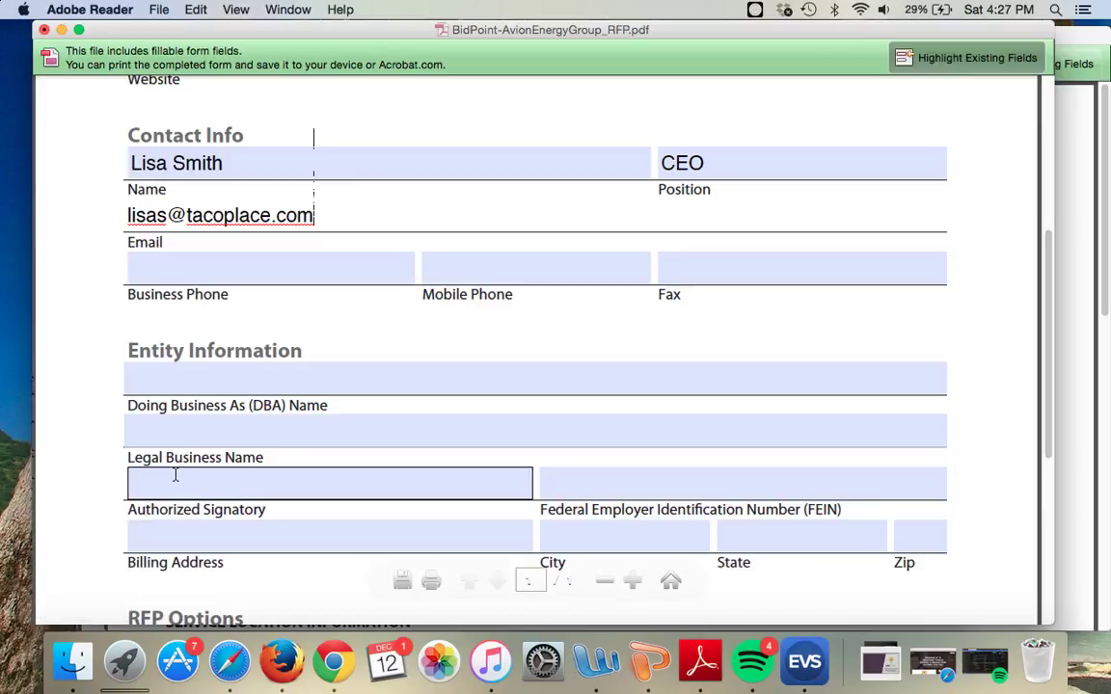
left_click(69, 479)
left_click(141, 481)
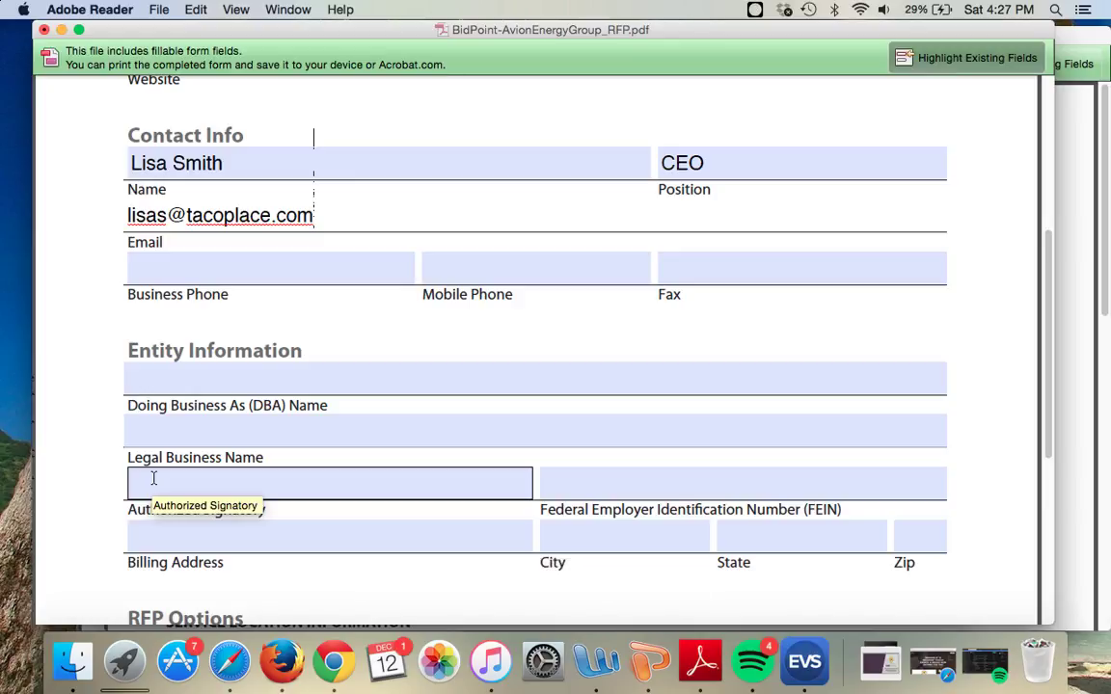
left_click(100, 447)
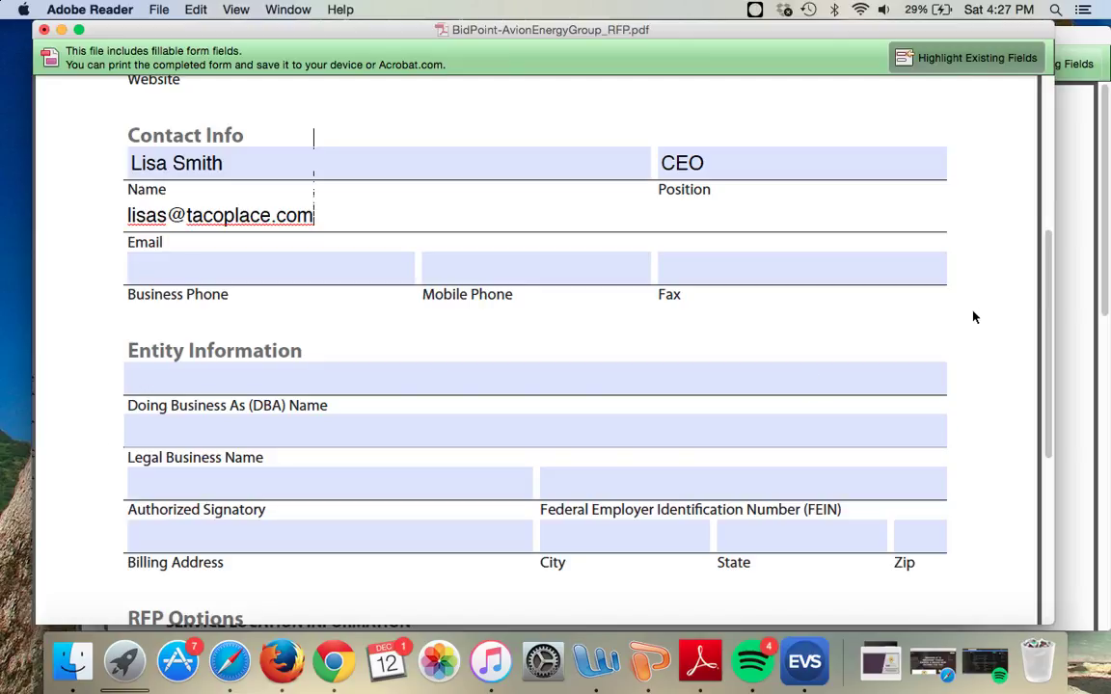
scroll(974, 316, "down", 3)
scroll(974, 316, "down", 3)
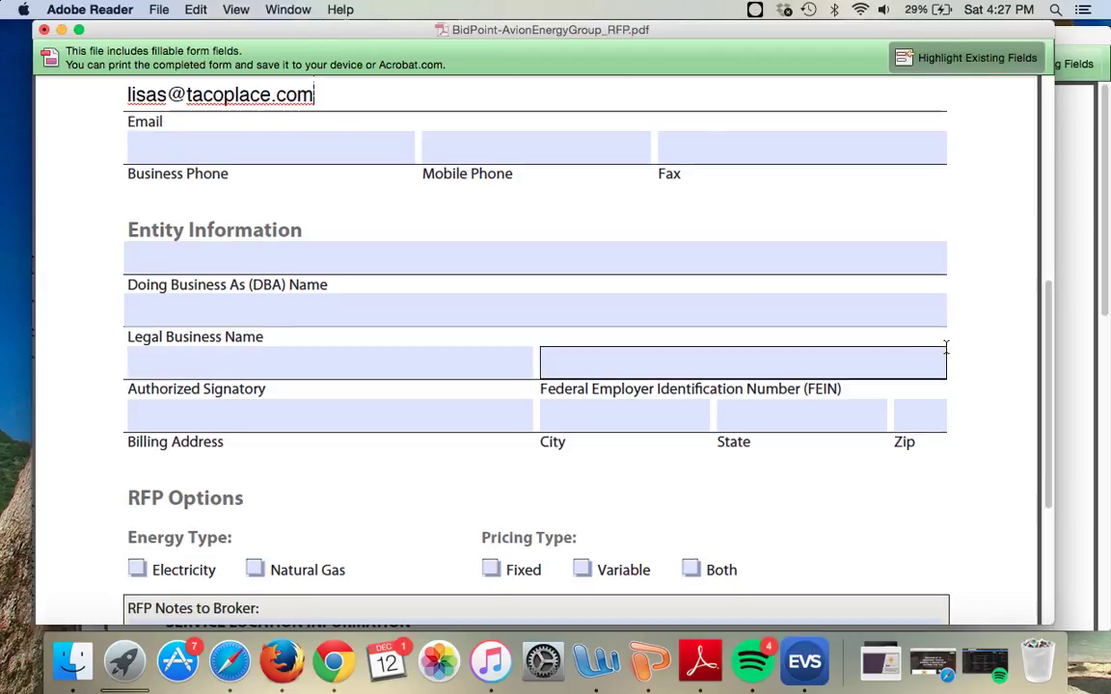
scroll(933, 352, "down", 8)
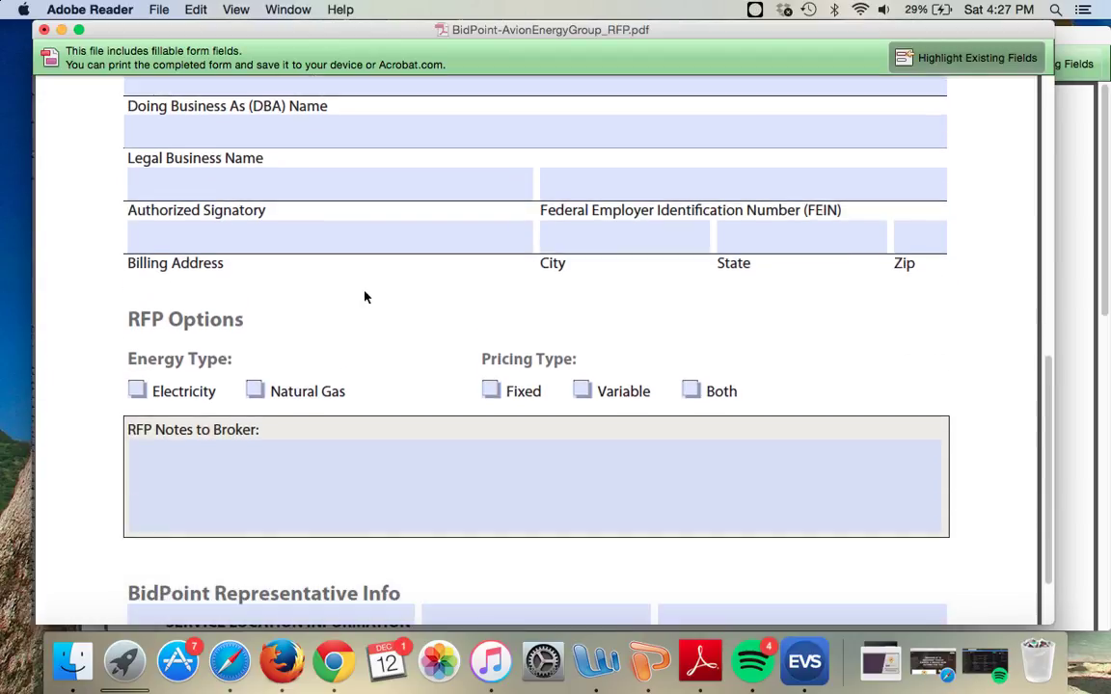
scroll(364, 295, "down", 4)
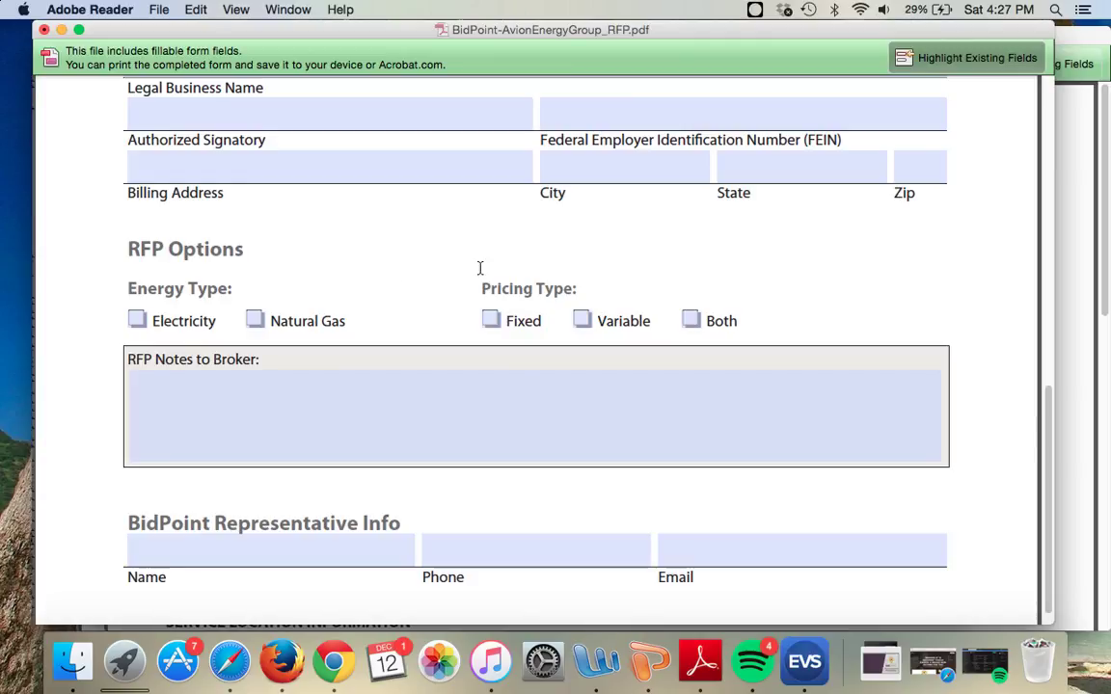
scroll(328, 318, "down", 1)
left_click(268, 372)
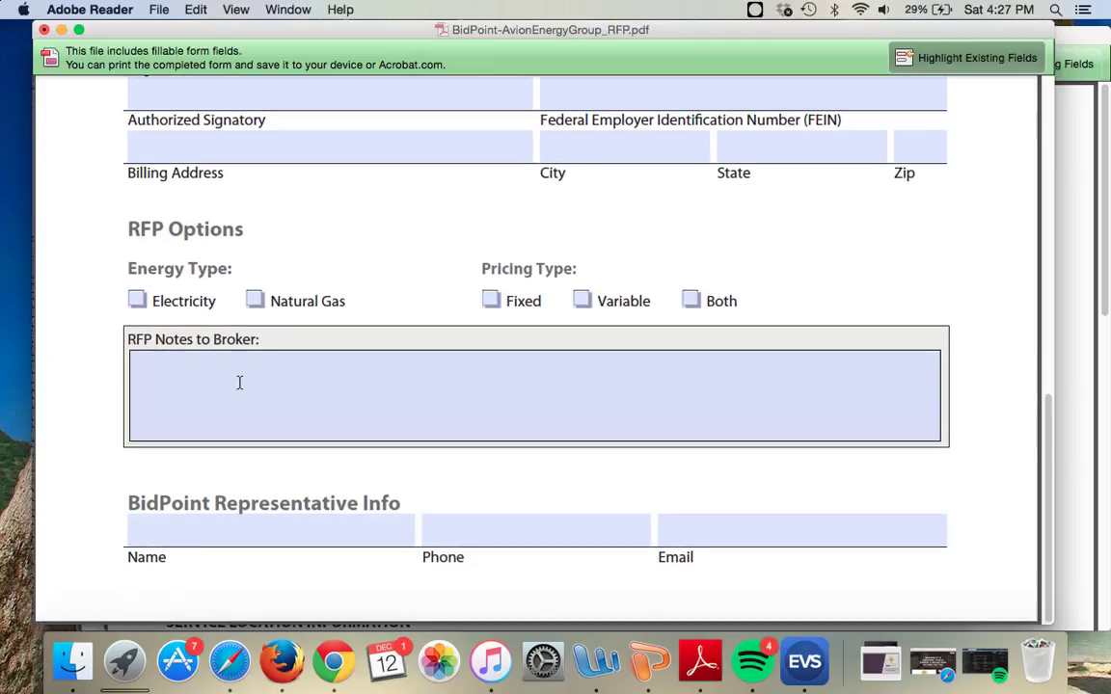
Step: Write 'They up for new pricing in the next 2 weeks.' in RFP Notes to Broker
left_click(236, 383)
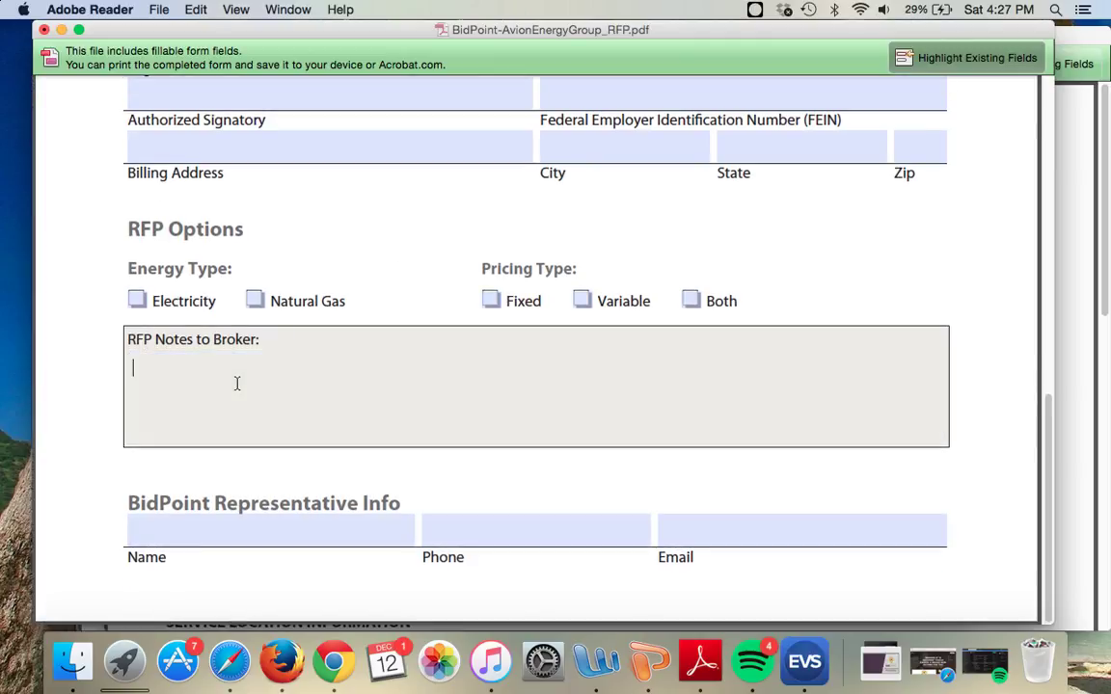
type("They up for me")
key("BackSpace")
key("BackSpace")
type("new pricing in the next ")
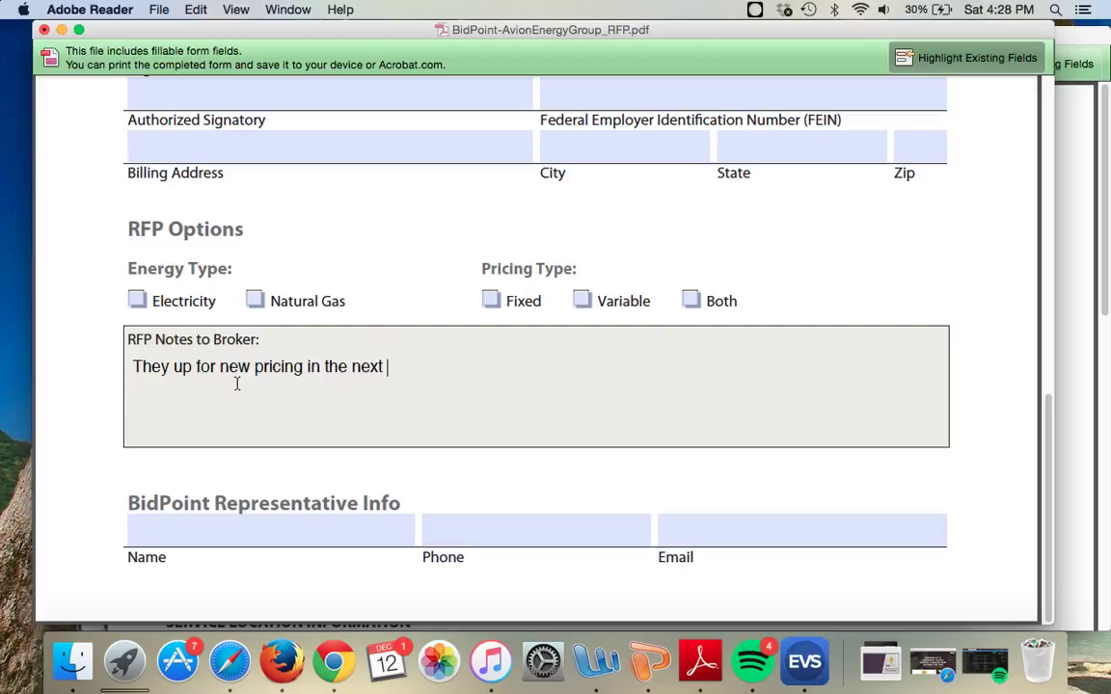
type("2 weeks.")
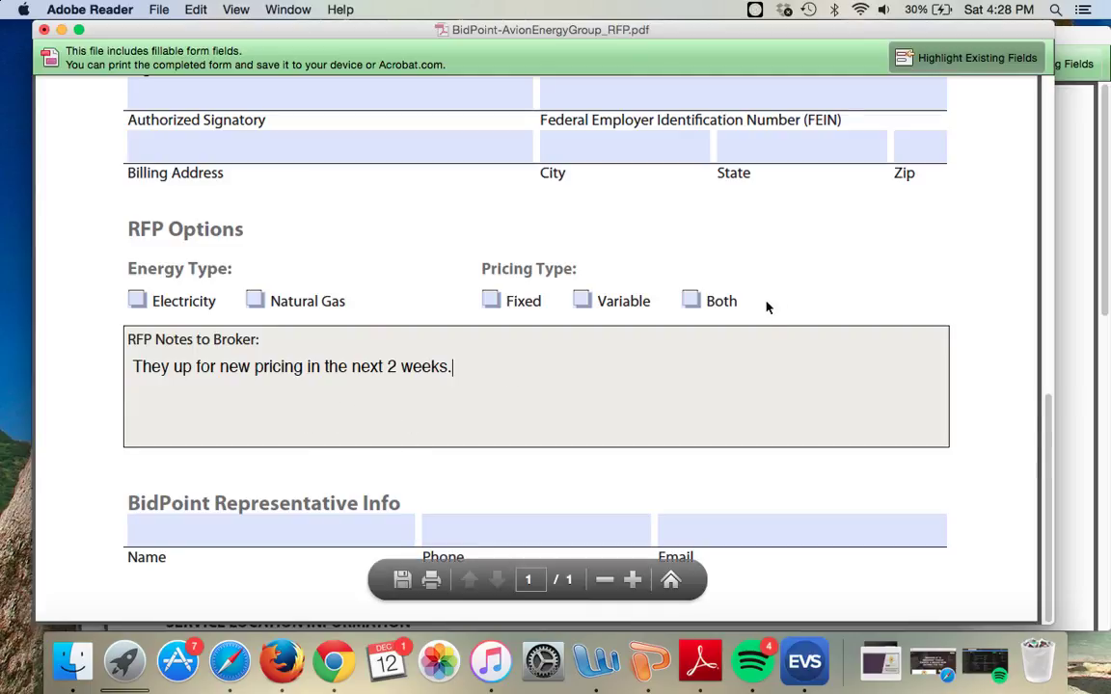
left_click(348, 521)
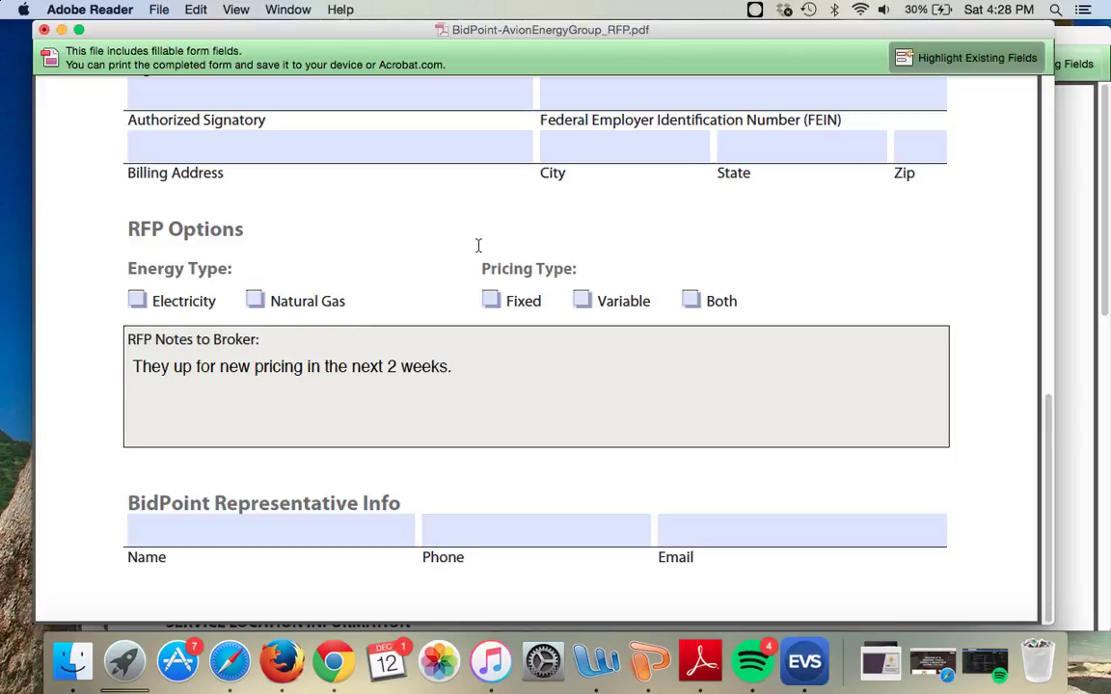
scroll(482, 247, "up", 10)
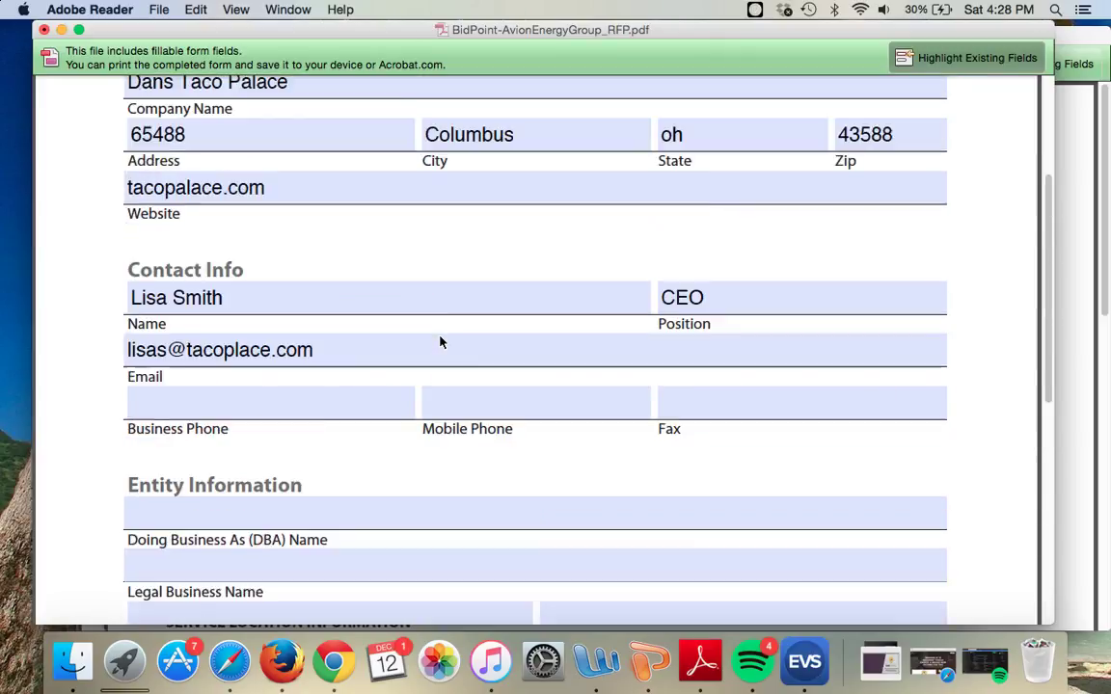
scroll(440, 342, "up", 5)
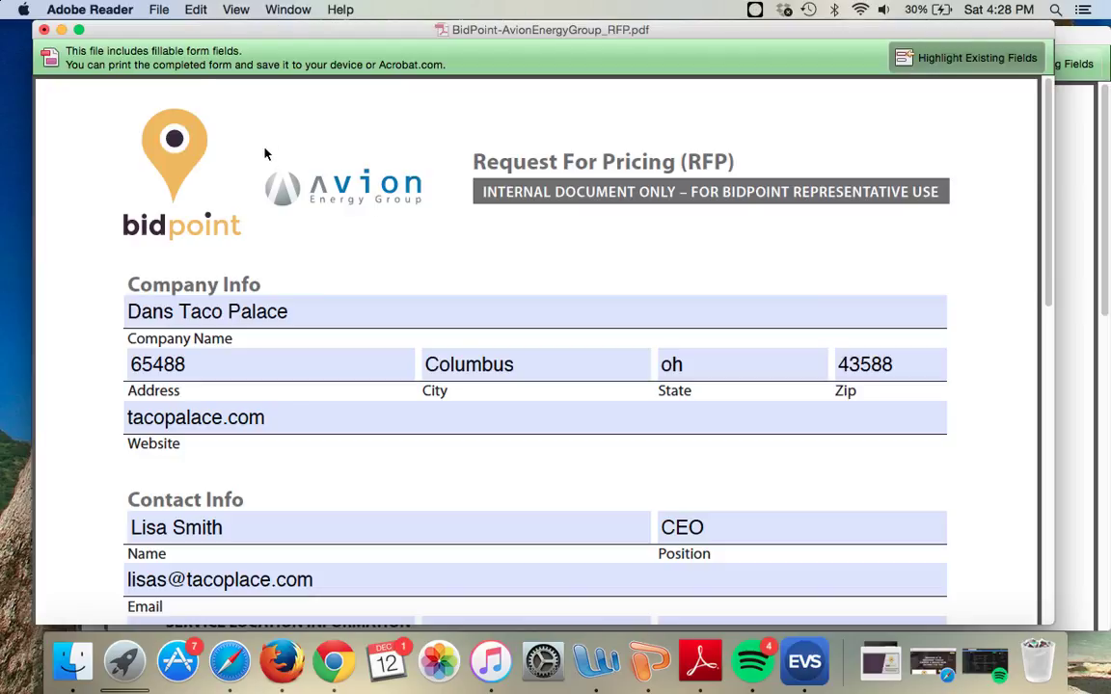
scroll(267, 169, "down", 2)
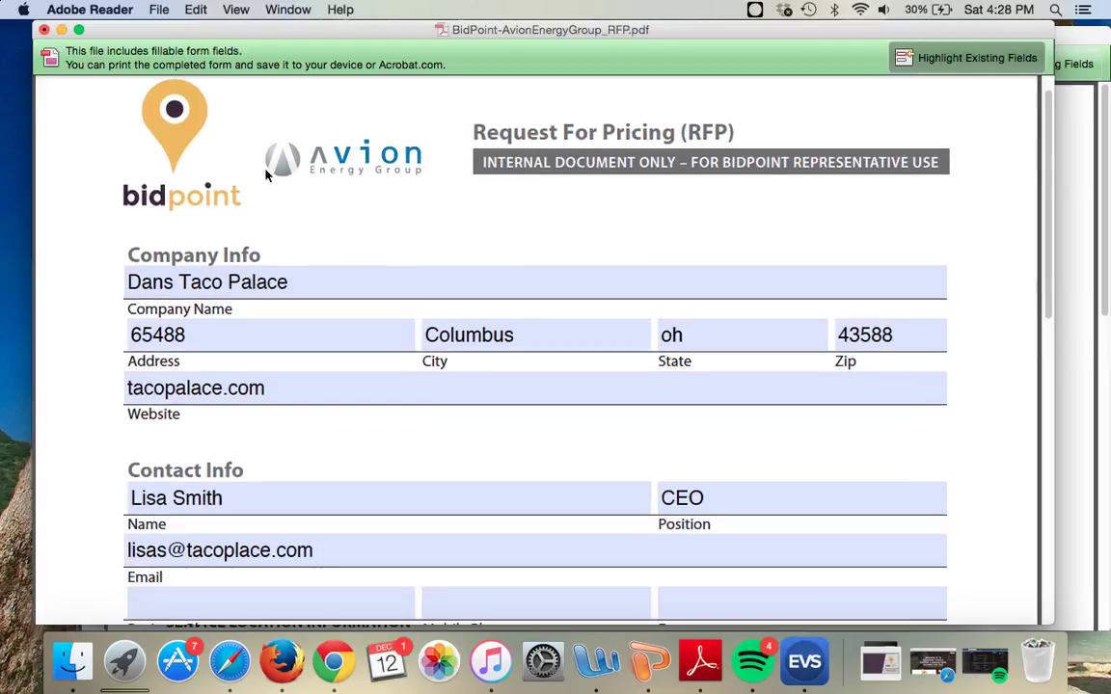
left_click(178, 280)
left_click(305, 227)
scroll(365, 214, "up", 1)
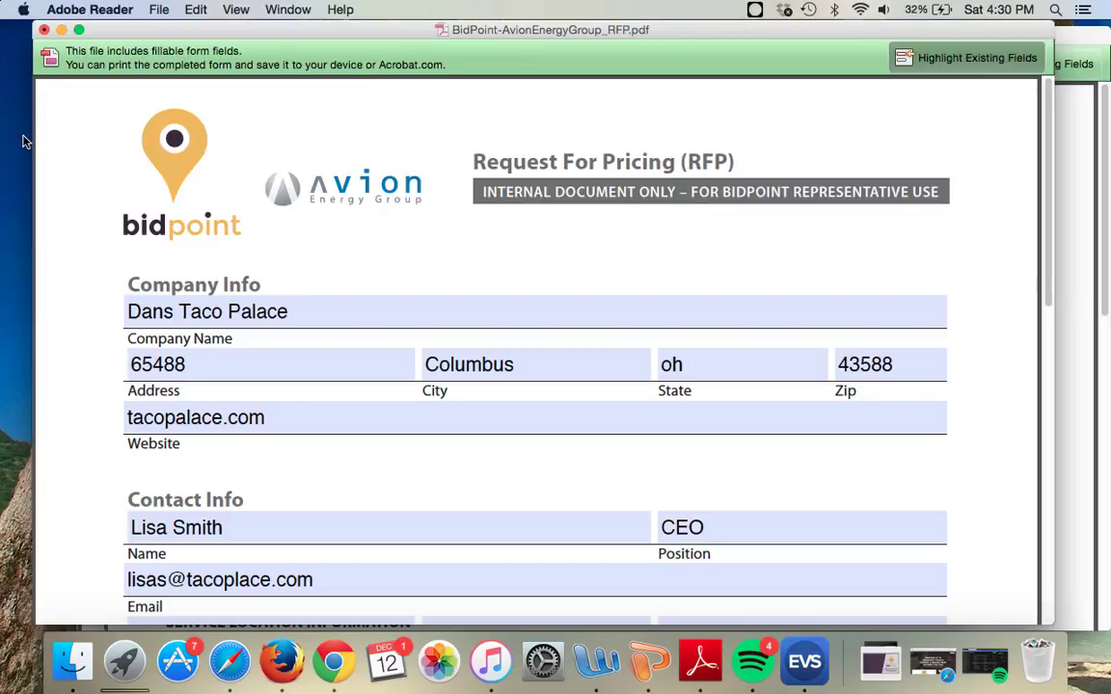
Step: Minimize the RFP window and nudge the Letter of Authorization window slightly left
left_click(62, 30)
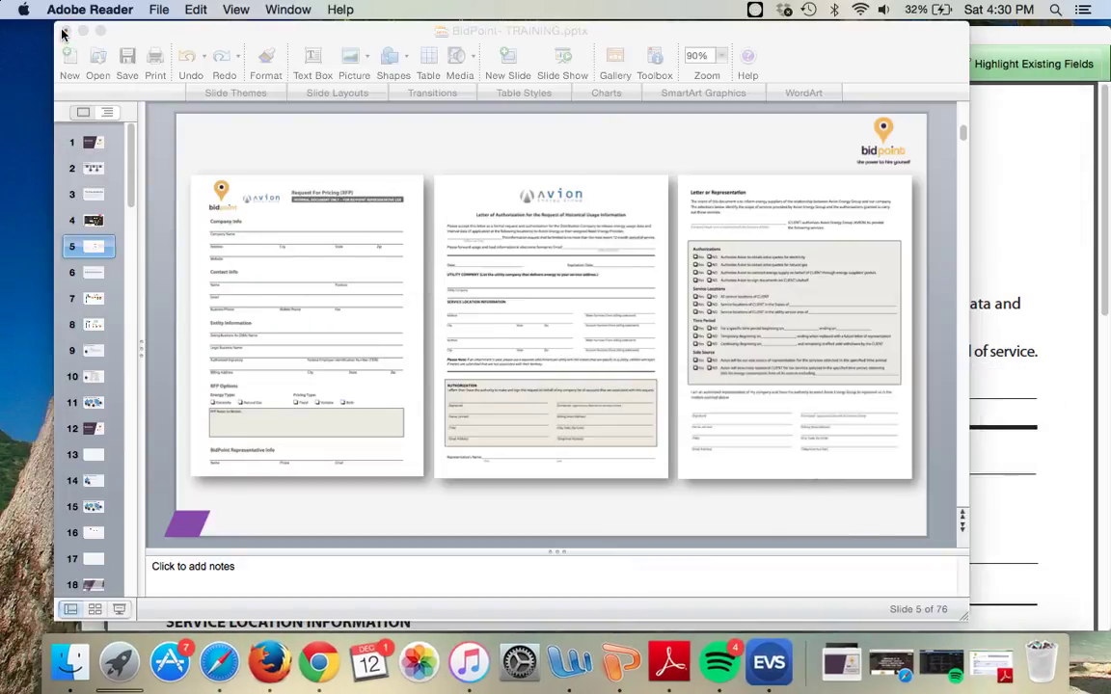
left_click_drag(776, 35, 729, 33)
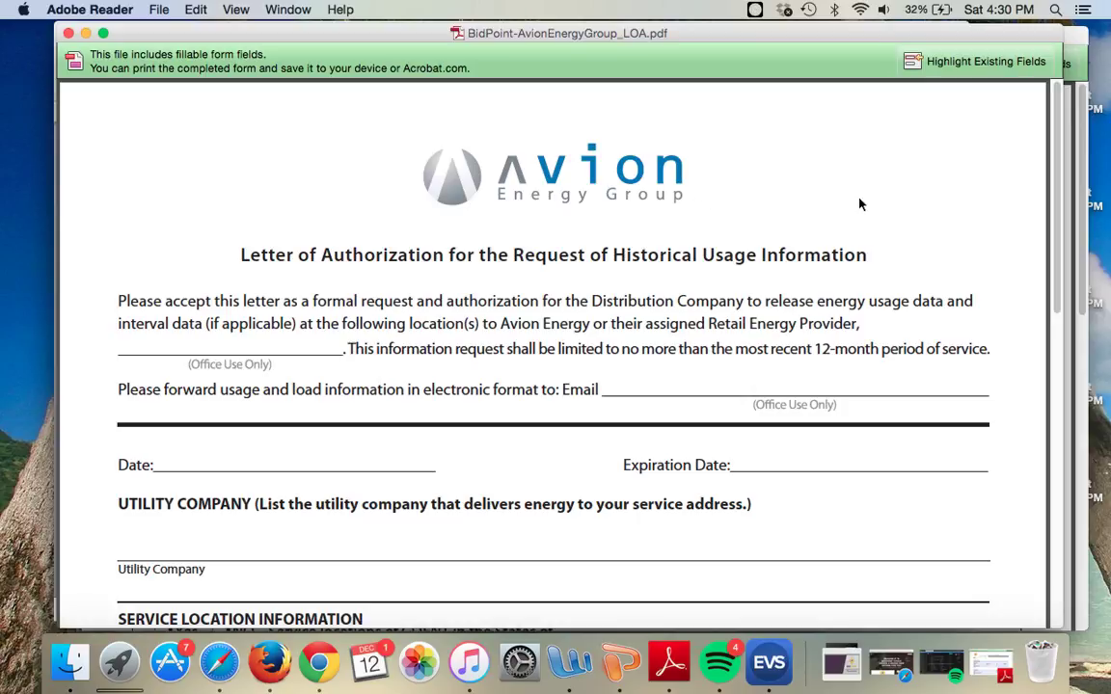
Step: Scroll the LOA down to Utility Company and Service Location, and highlight the fillable fields
scroll(902, 200, "down", 1)
scroll(933, 198, "down", 2)
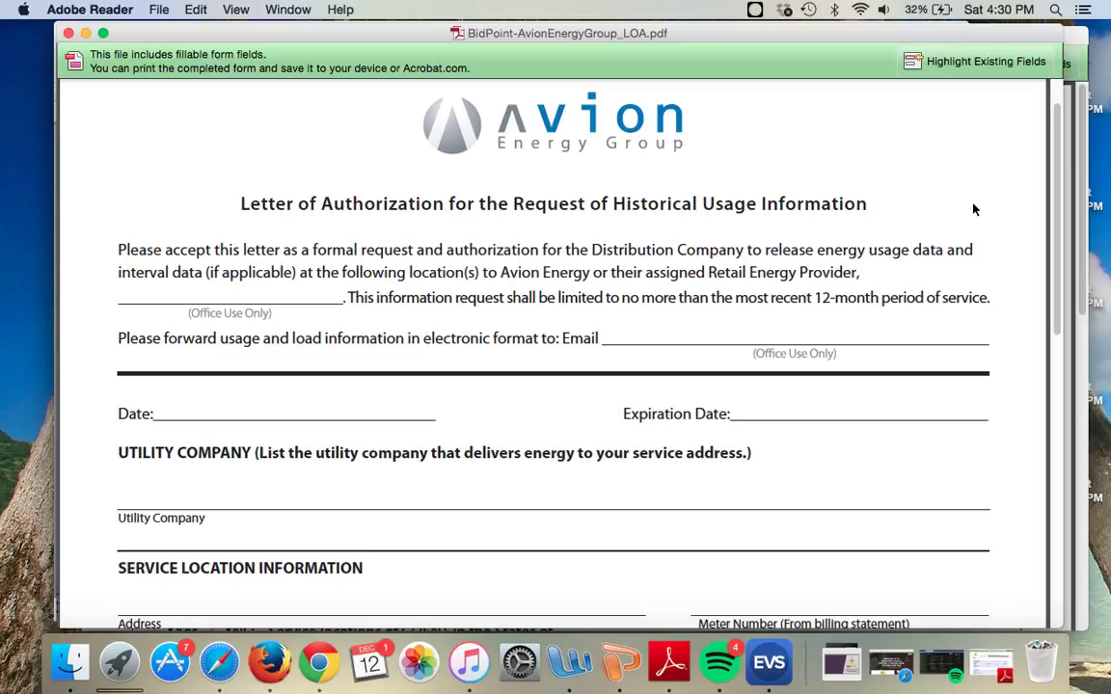
scroll(973, 209, "down", 2)
scroll(982, 221, "down", 6)
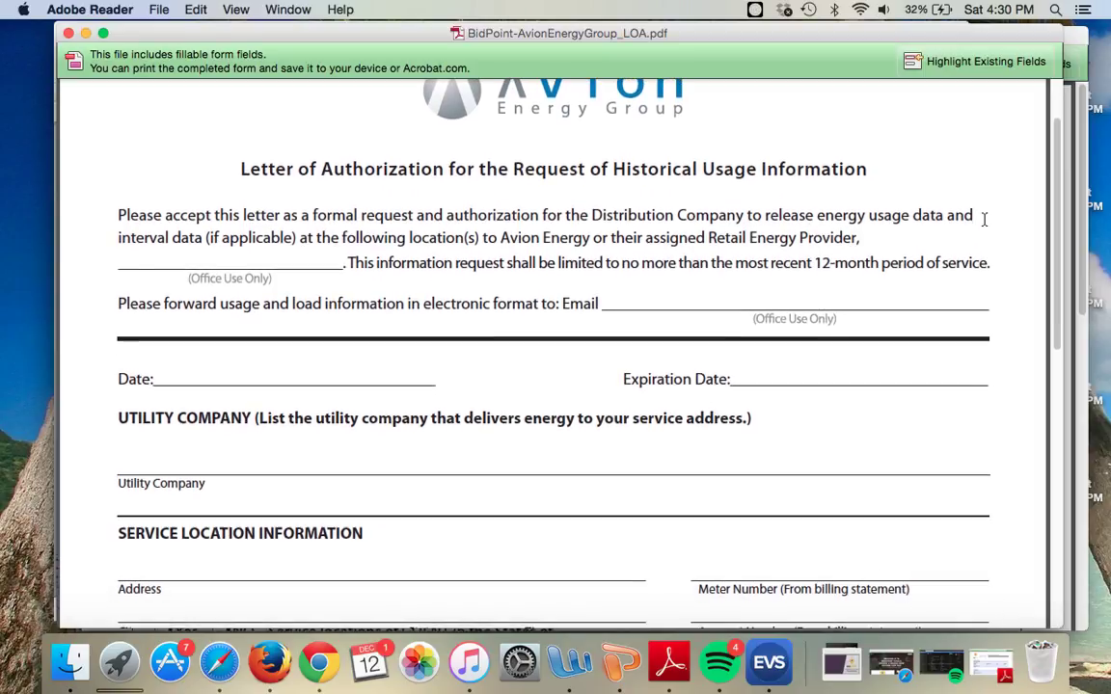
scroll(764, 328, "down", 12)
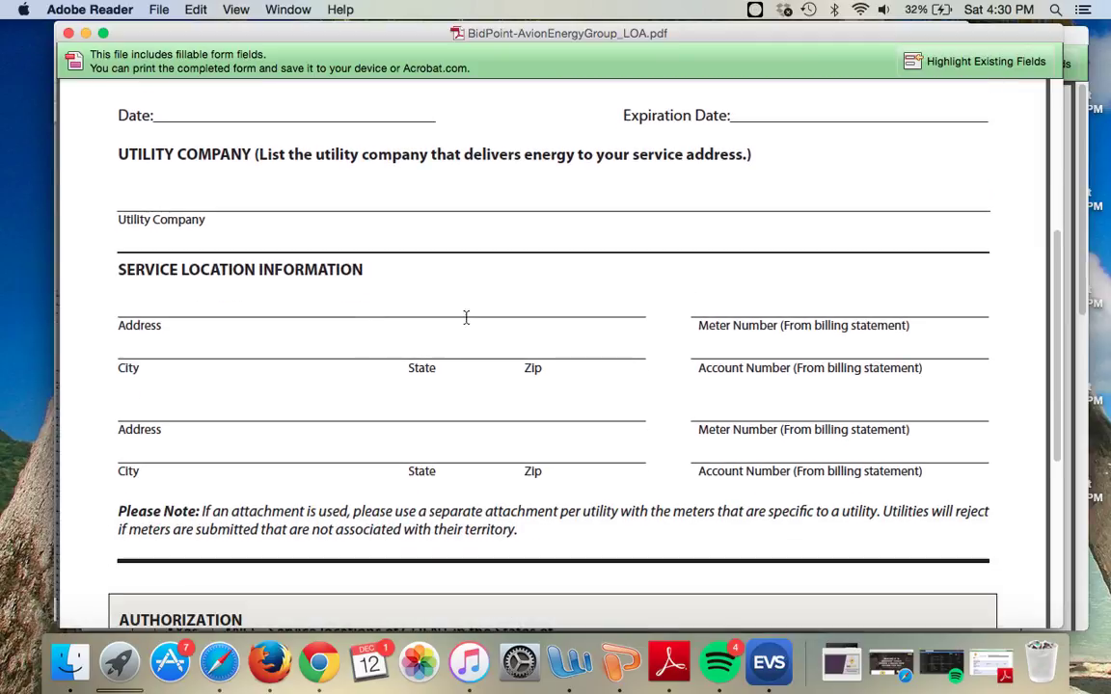
left_click(943, 63)
Step: Step from the Address field to Meter Number, then scroll the whole LOA and back up
left_click(573, 312)
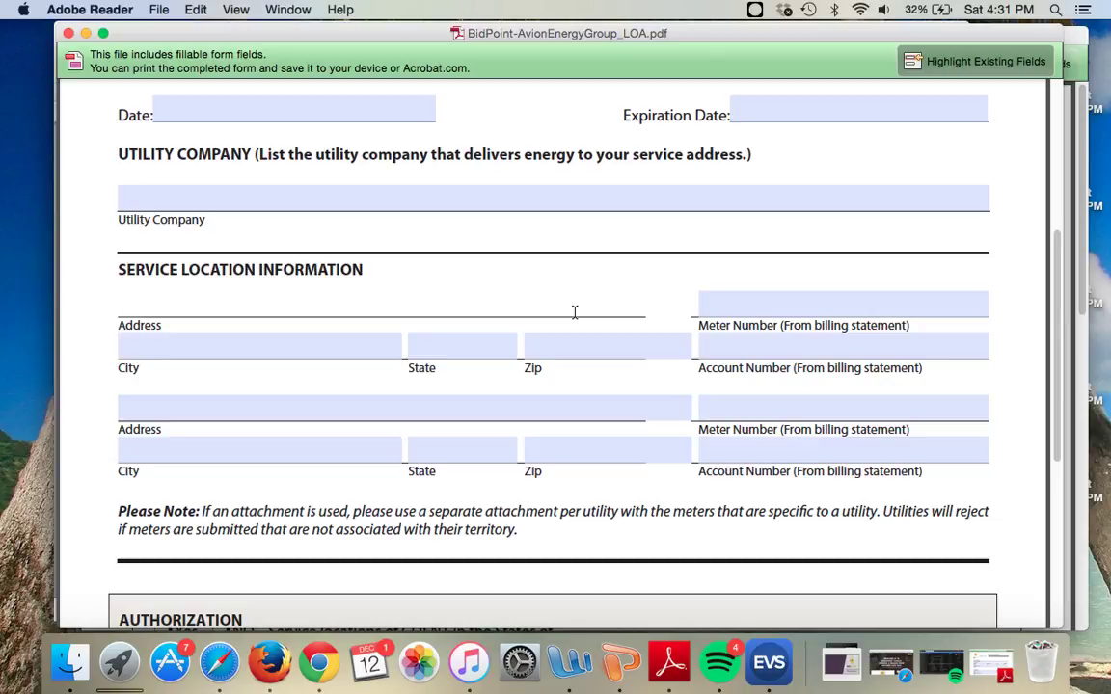
key("Tab")
key("Tab")
key("Tab")
key("Tab")
key("Tab")
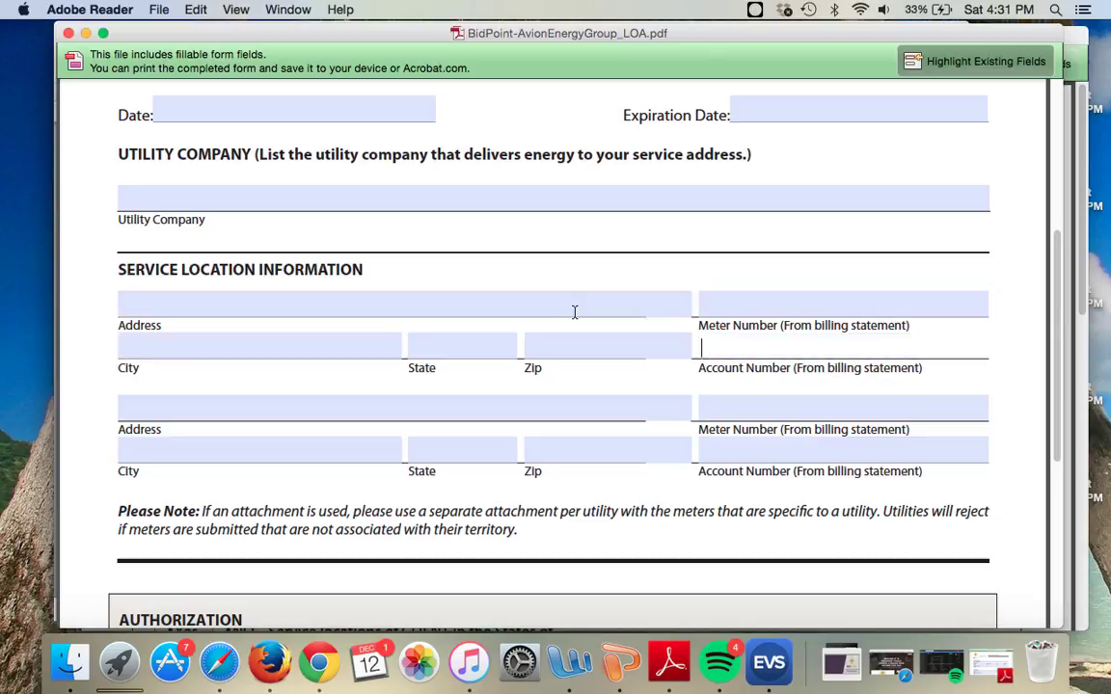
scroll(574, 312, "down", 5)
scroll(574, 311, "down", 3)
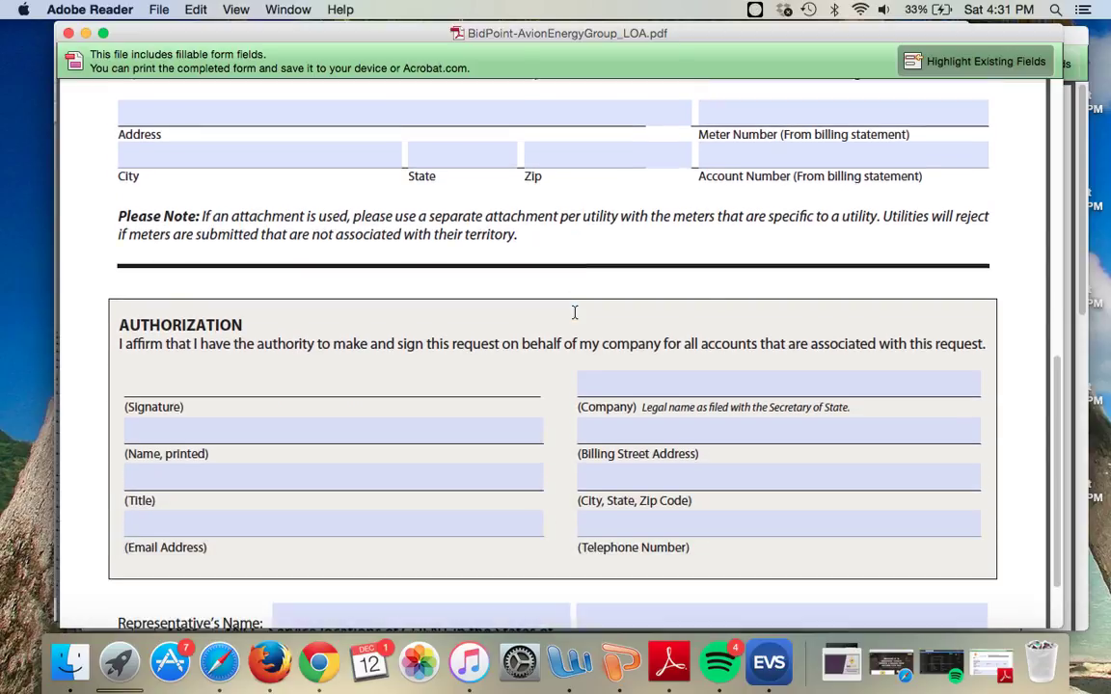
scroll(560, 352, "down", 1)
scroll(560, 354, "down", 2)
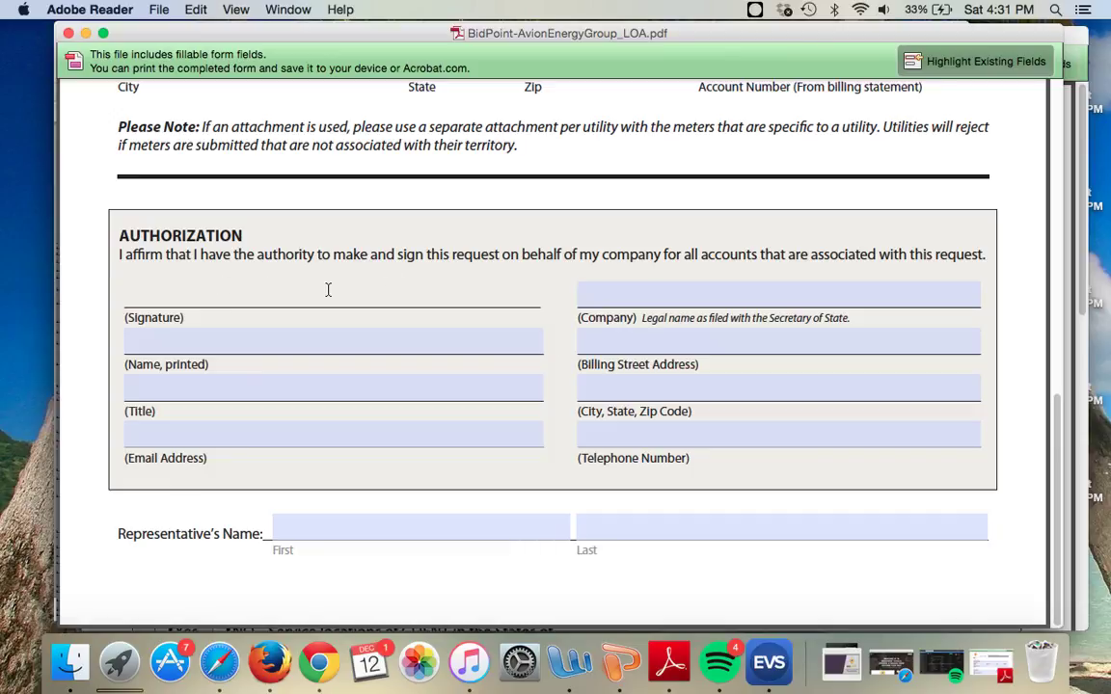
scroll(560, 342, "up", 2)
scroll(561, 342, "up", 1)
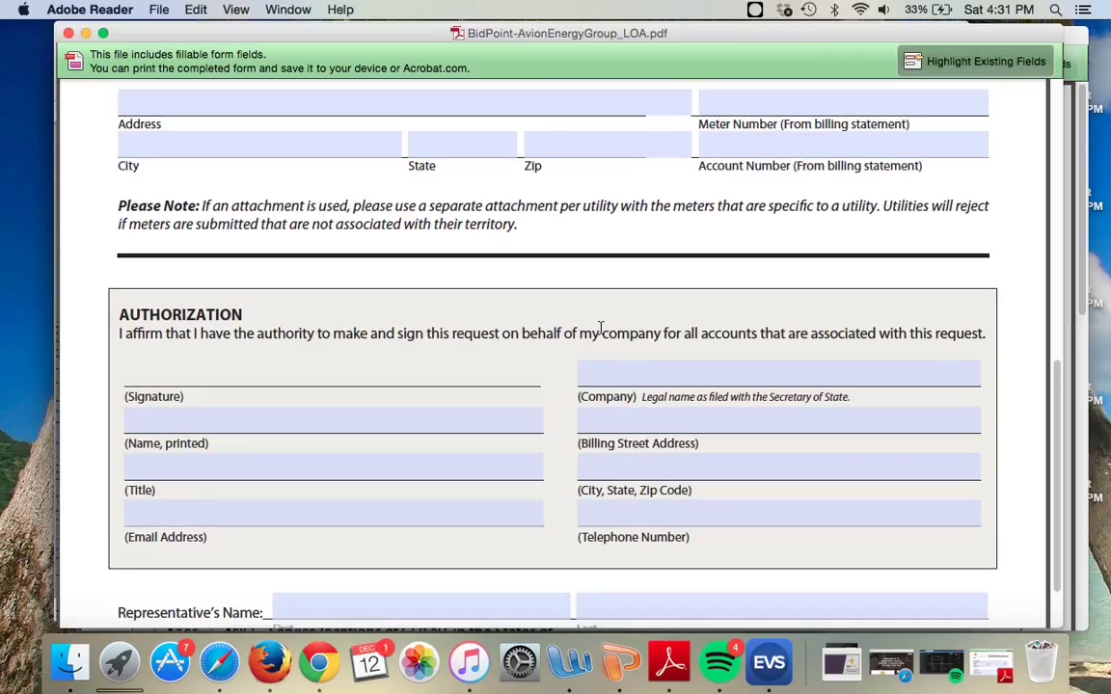
scroll(546, 342, "up", 1)
scroll(559, 343, "up", 4)
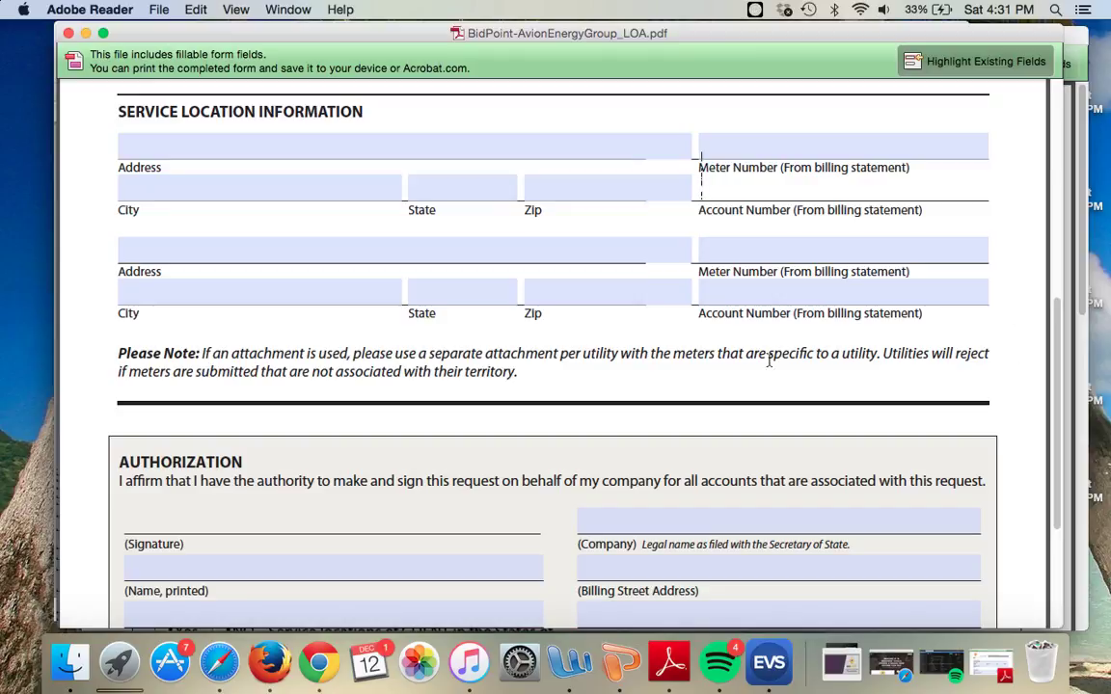
scroll(1022, 357, "up", 15)
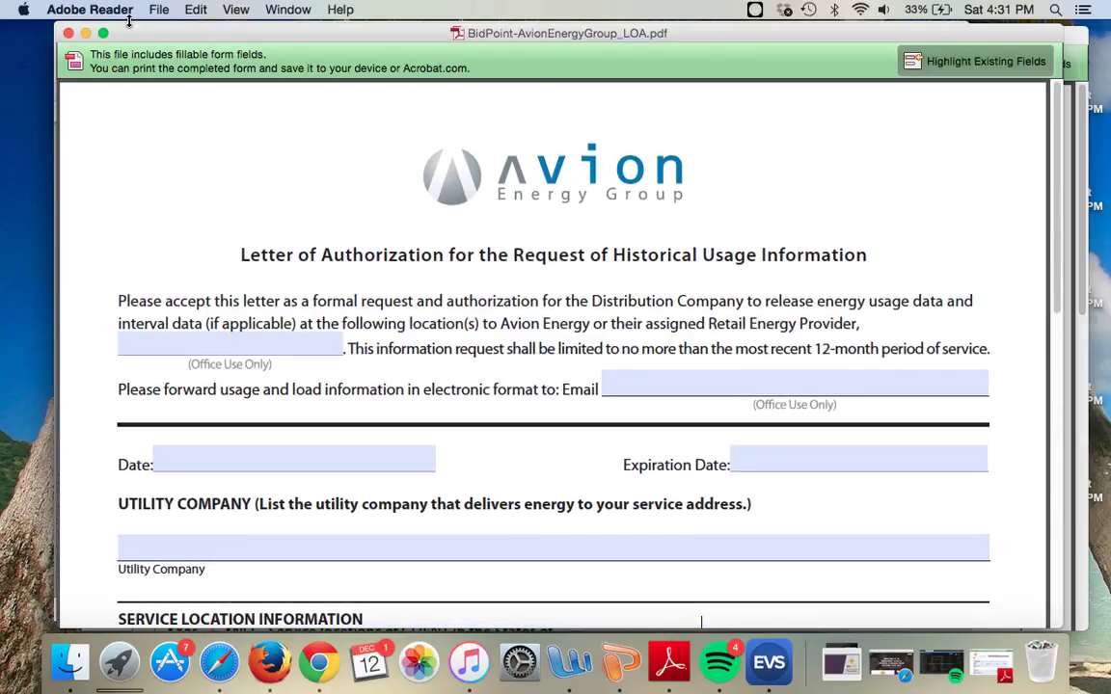
Step: Minimize the LOA to reveal the Letter of Representation and look over its Avion Energy Group wording
left_click(86, 34)
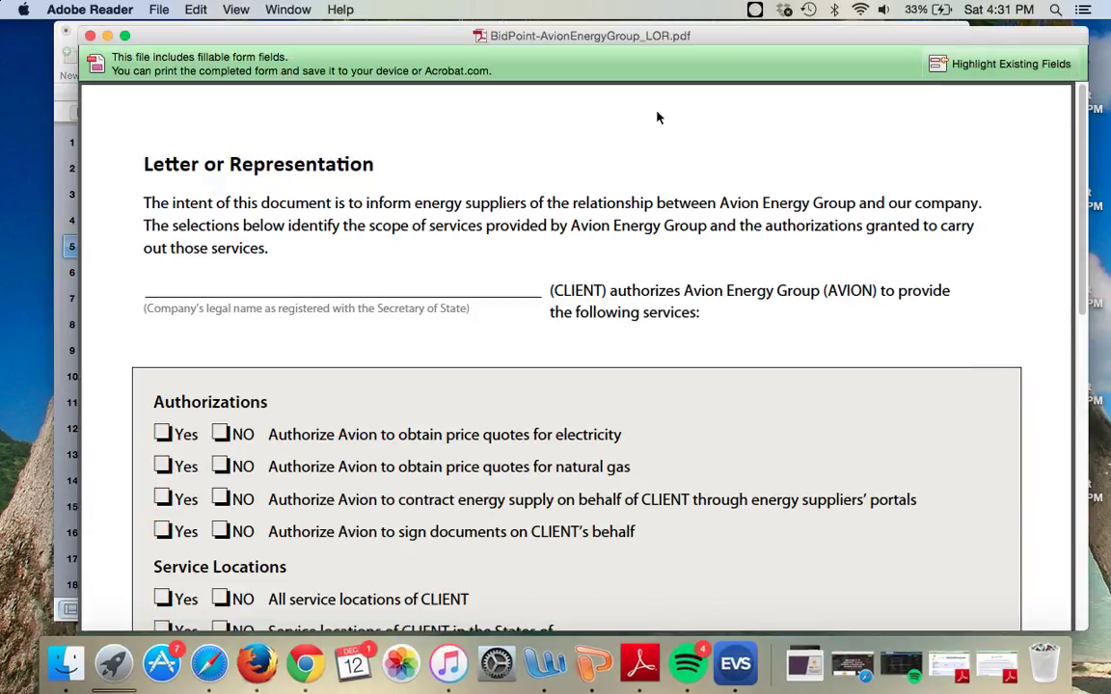
left_click_drag(725, 42, 710, 43)
scroll(533, 129, "down", 5)
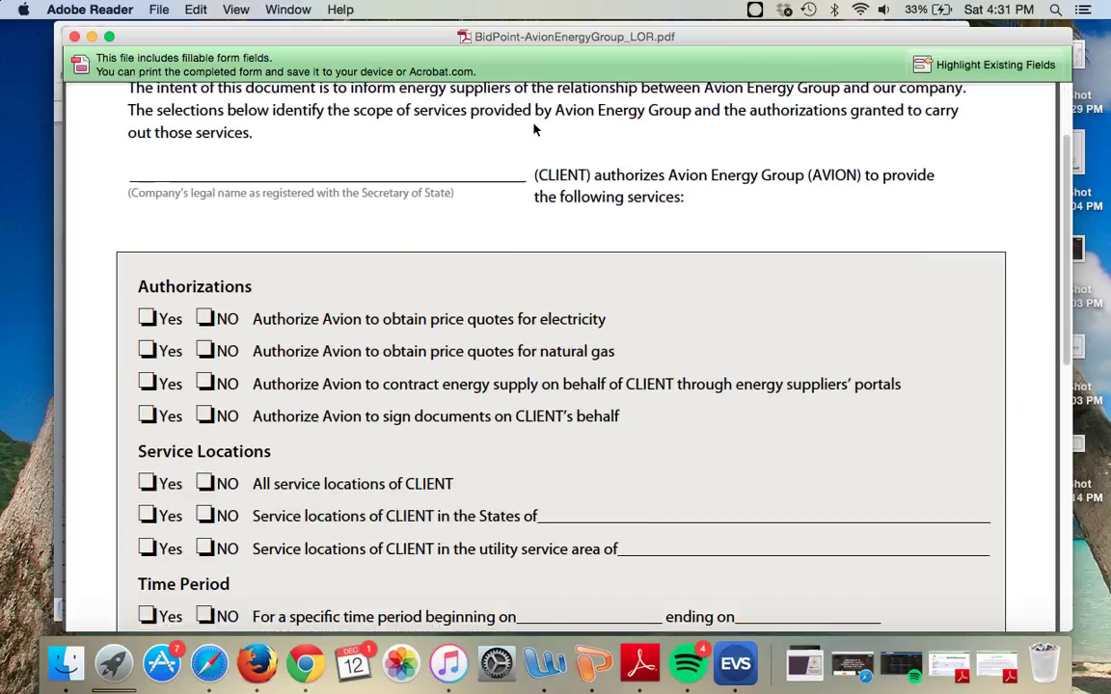
scroll(569, 145, "up", 4)
scroll(636, 241, "down", 2)
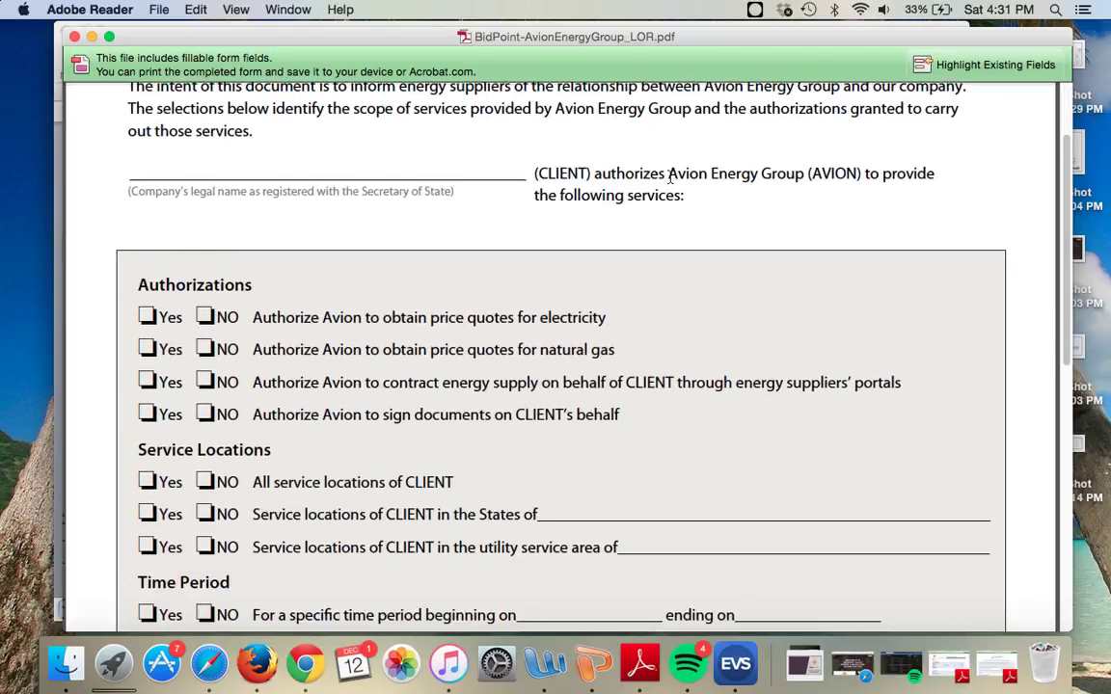
left_click_drag(669, 175, 779, 180)
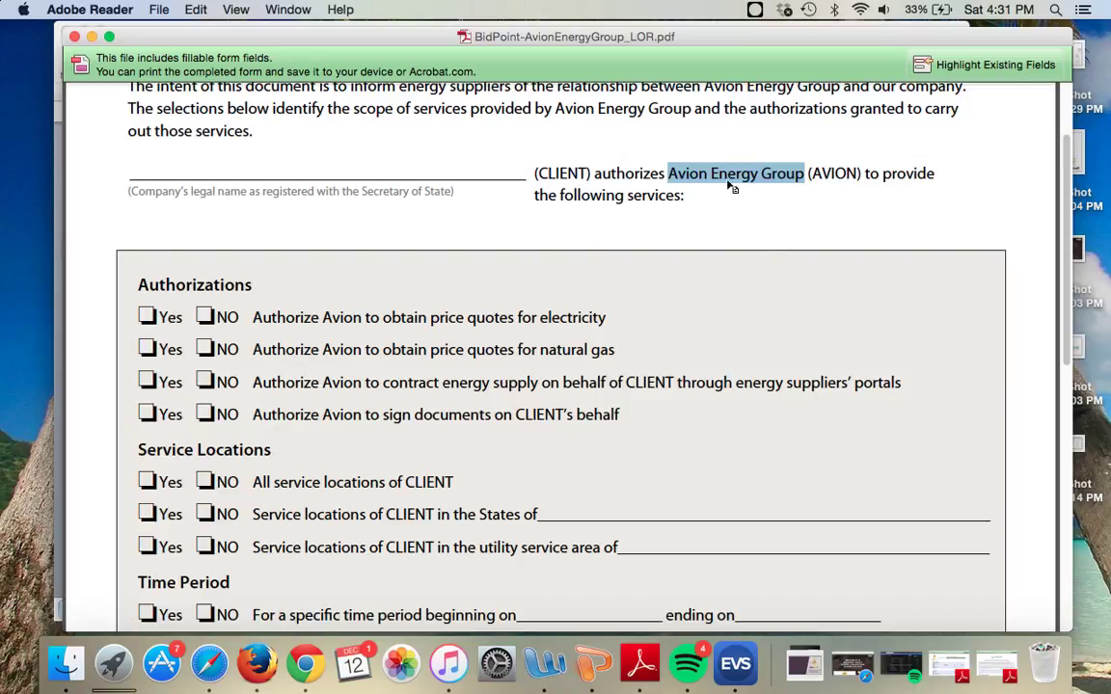
key("Right")
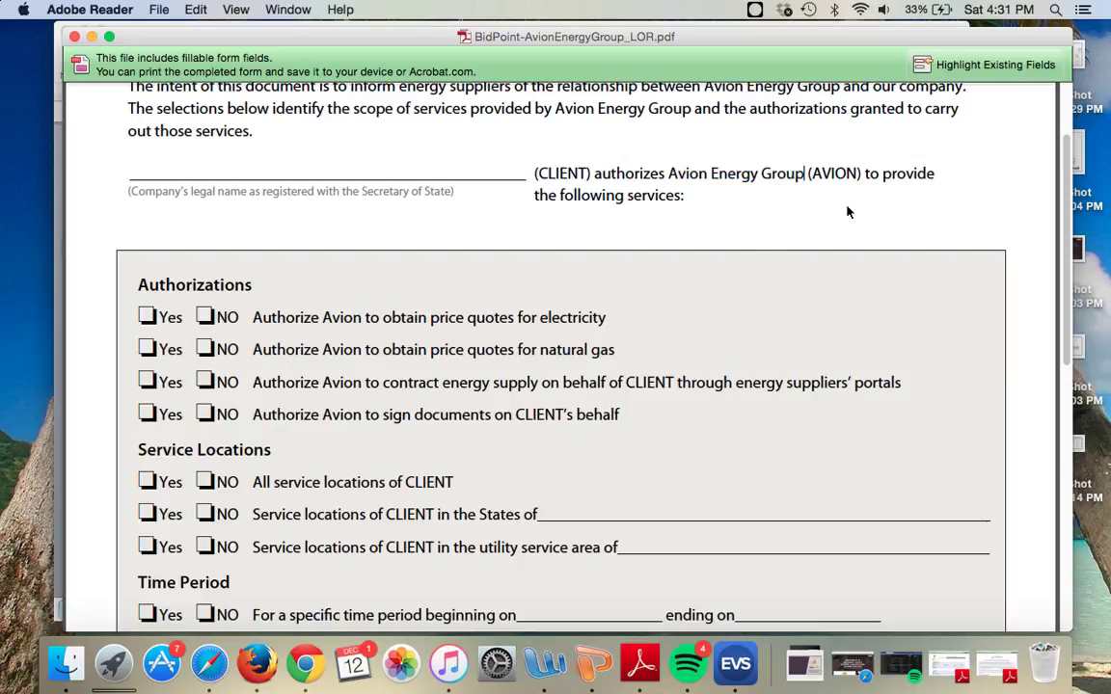
scroll(784, 213, "down", 3)
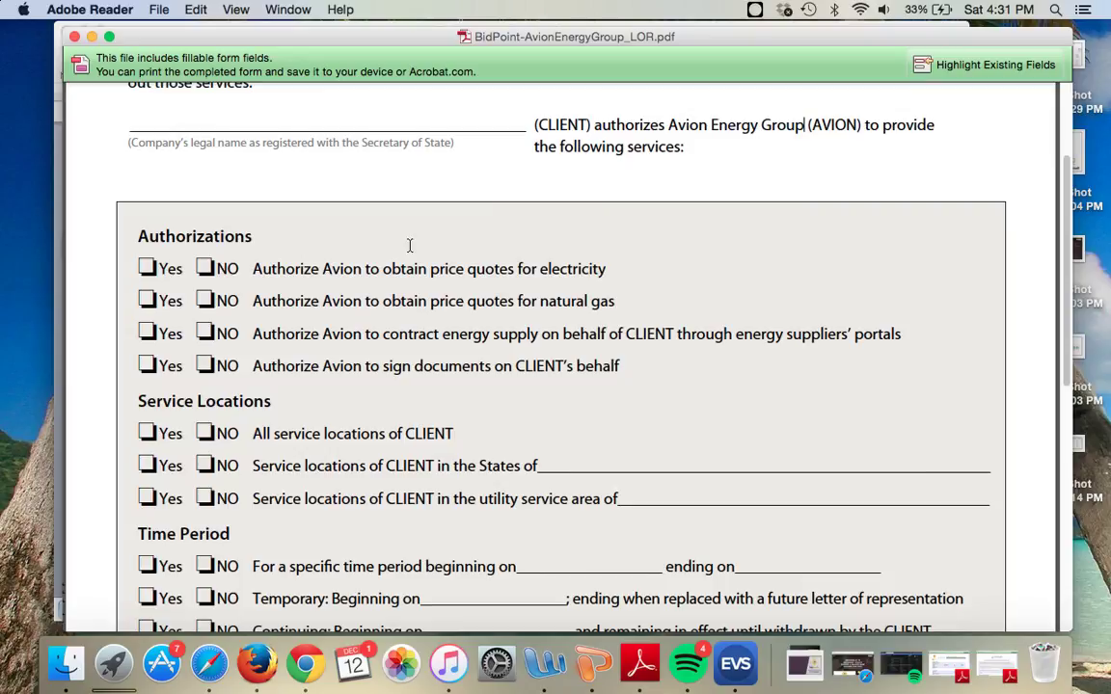
scroll(412, 246, "down", 2)
Step: Tick NO for electricity and gas quotes, Yes for contracting supply, NO for signing documents
left_click(205, 226)
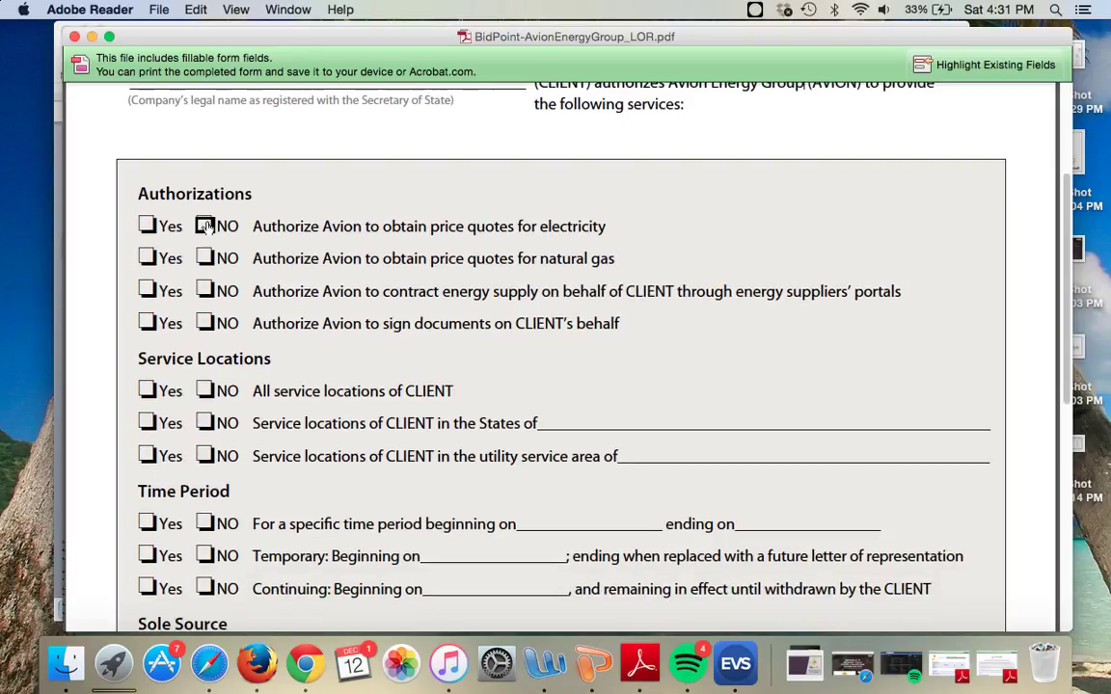
left_click(204, 257)
left_click(147, 289)
left_click(148, 323)
left_click(205, 323)
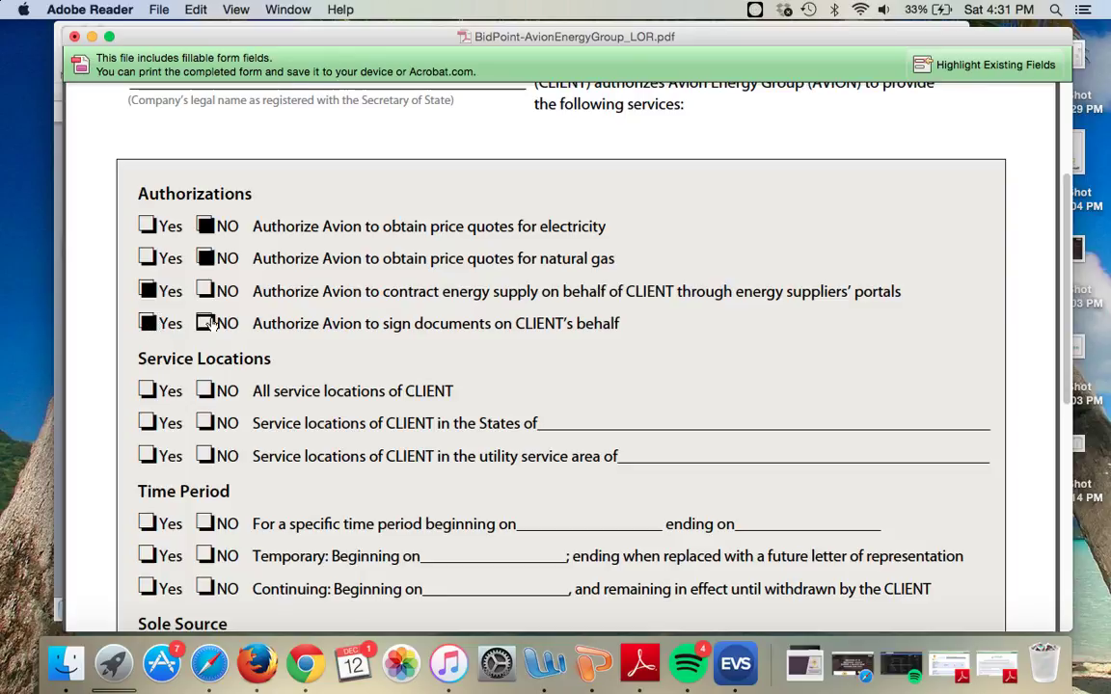
scroll(501, 255, "down", 8)
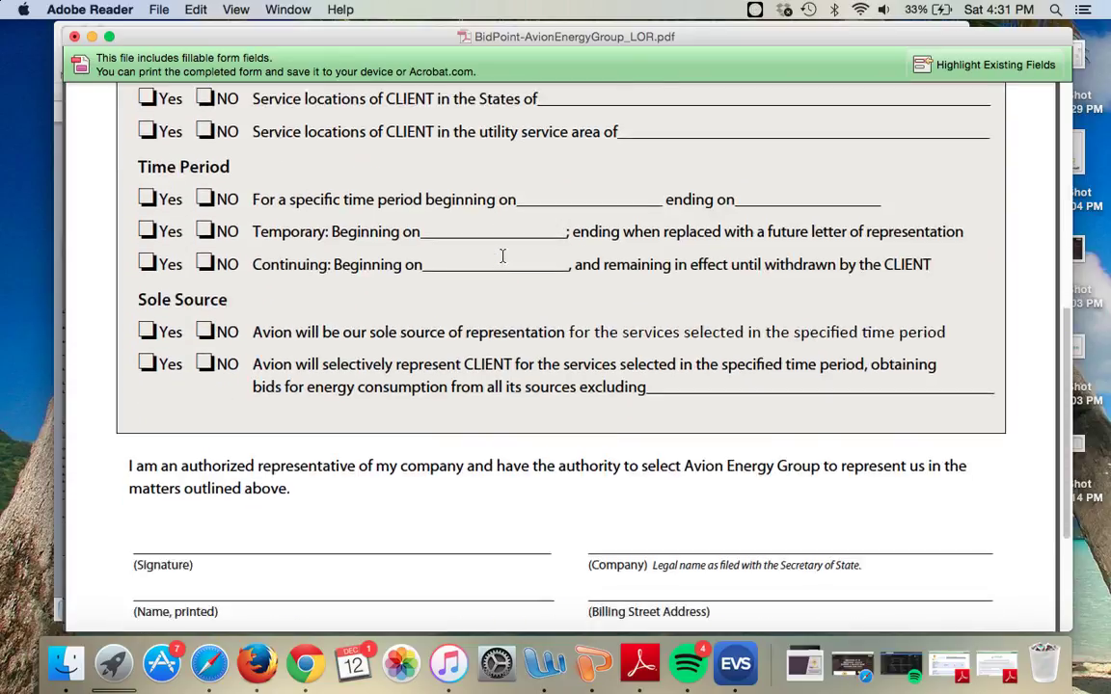
scroll(424, 418, "down", 3)
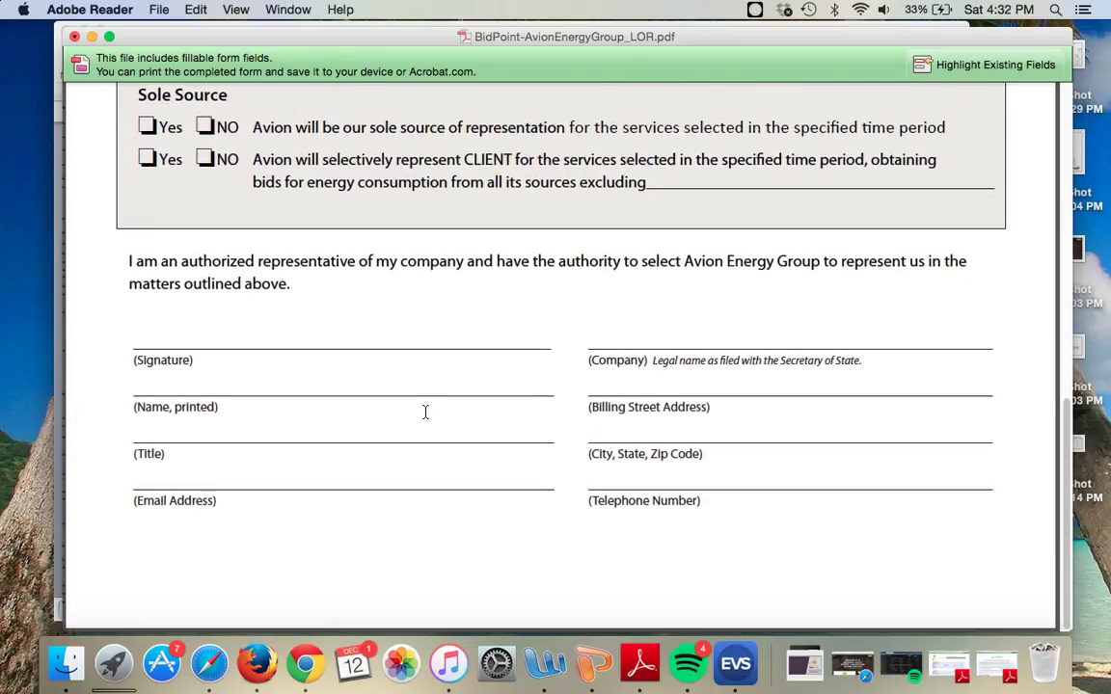
Step: Minimize Adobe Reader and start the PowerPoint slide show from the forms slide
left_click(93, 37)
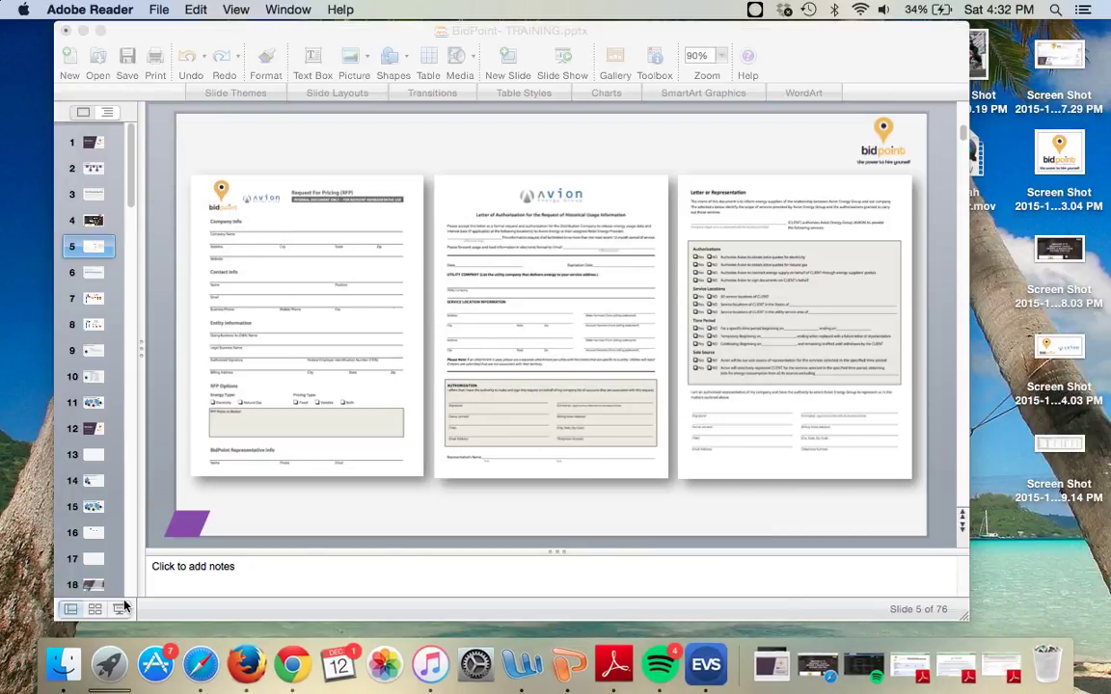
left_click(121, 613)
left_click(122, 613)
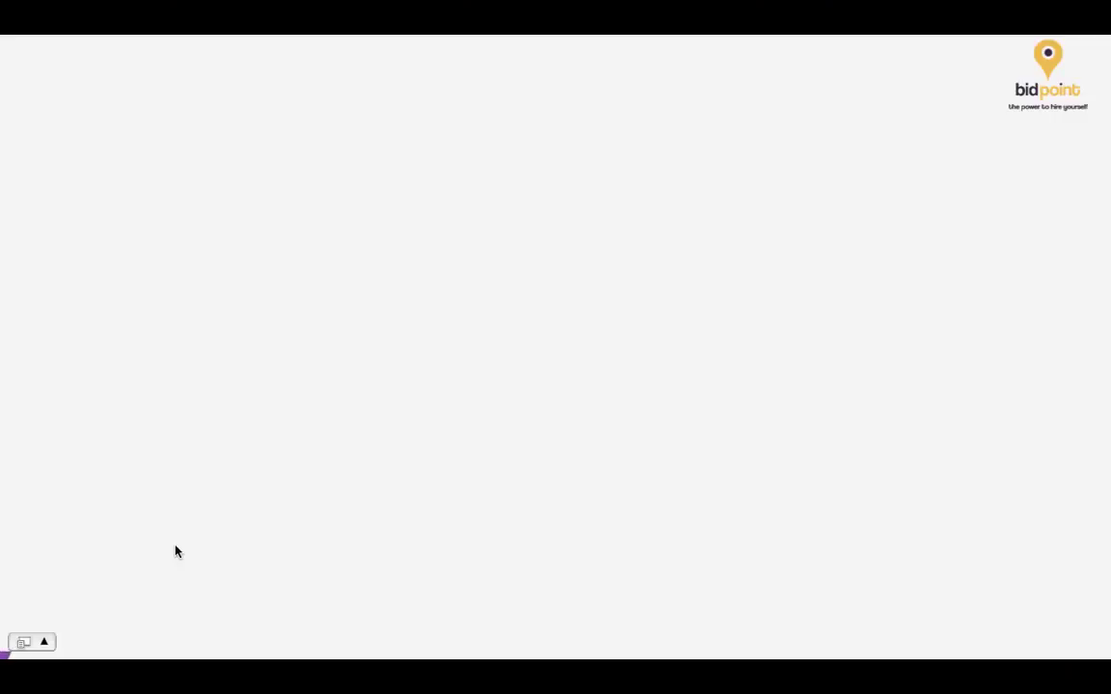